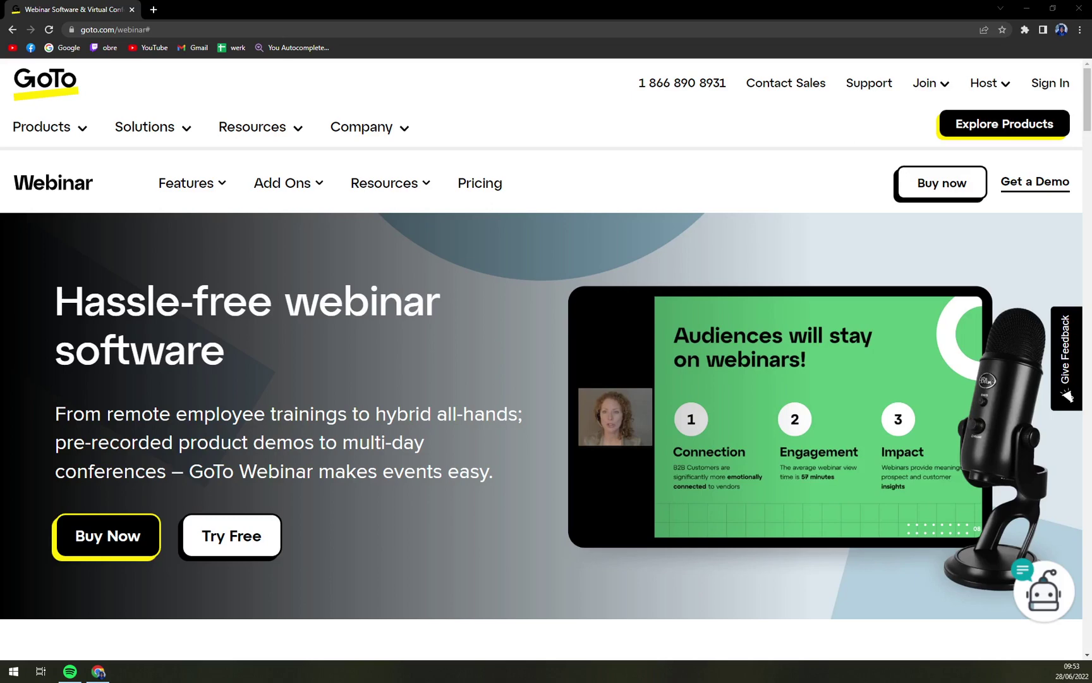
Scroll down the GoTo Webinar homepage and back up to the hero section.
scroll(280, 287, down, 4)
scroll(278, 292, up, 4)
scroll(547, 354, down, 9)
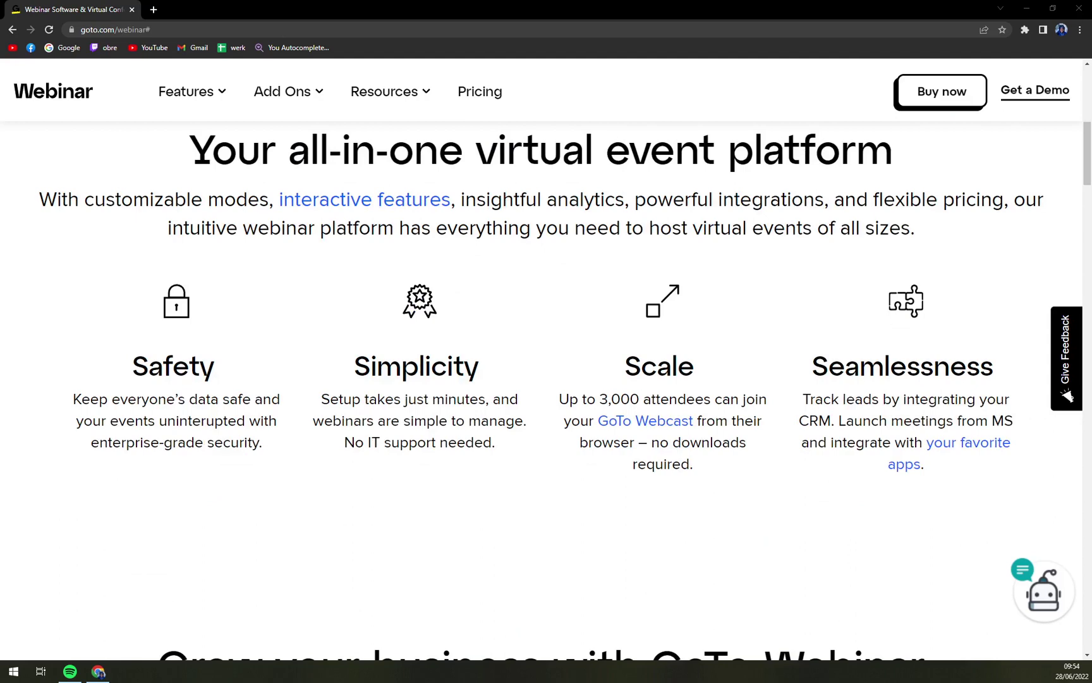
scroll(49, 389, up, 5)
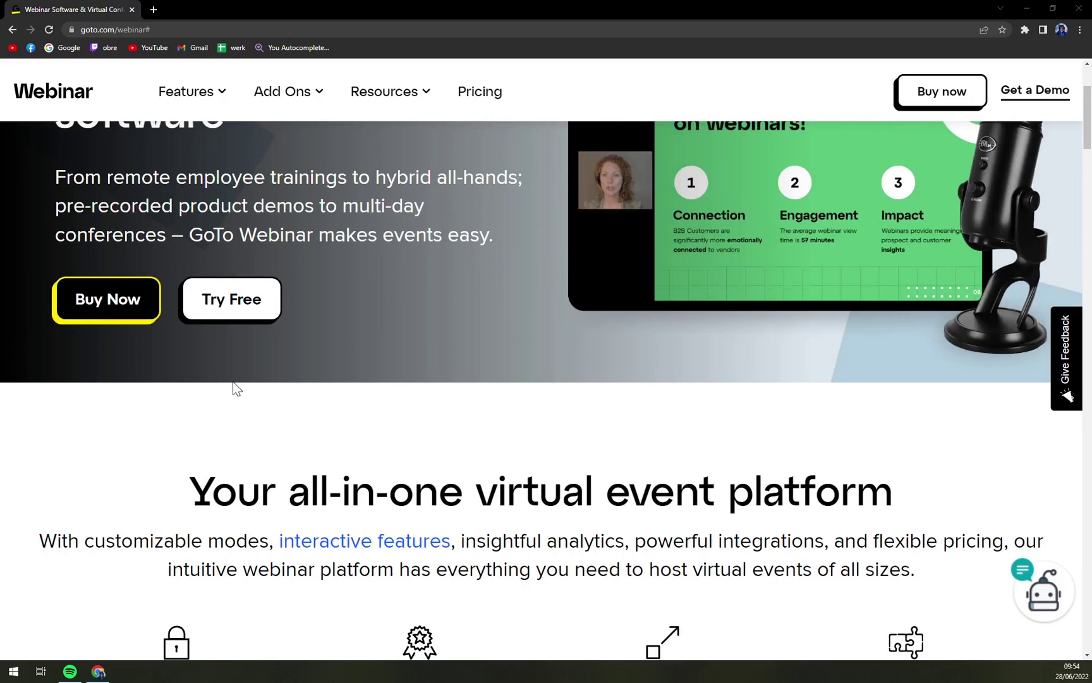
scroll(233, 387, up, 3)
scroll(212, 356, down, 3)
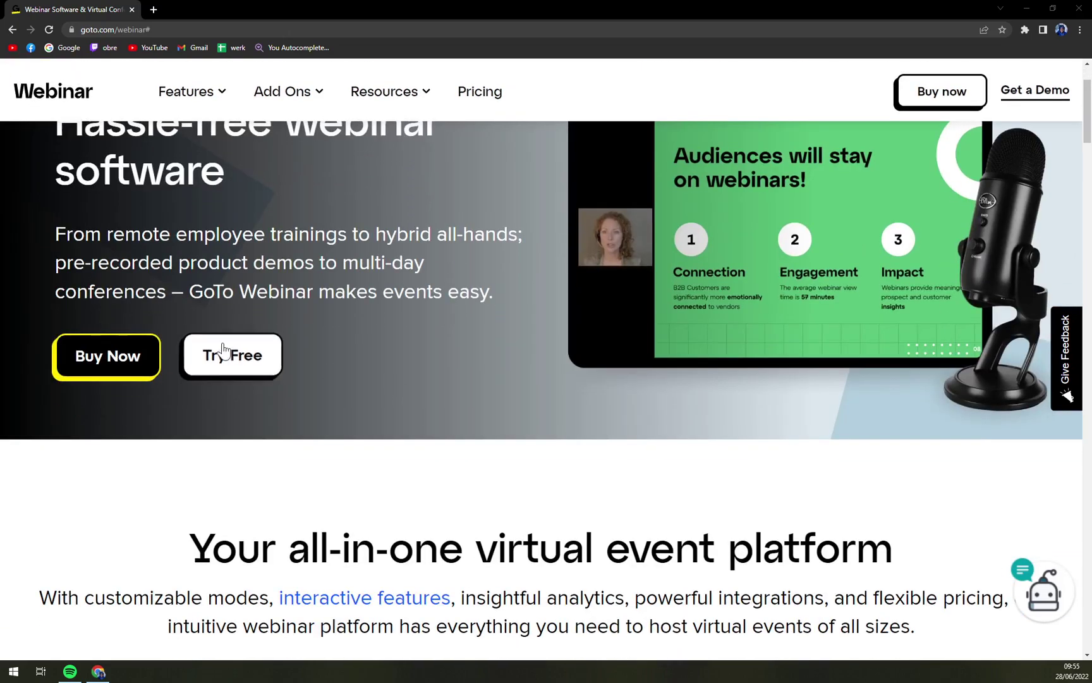
scroll(212, 356, up, 3)
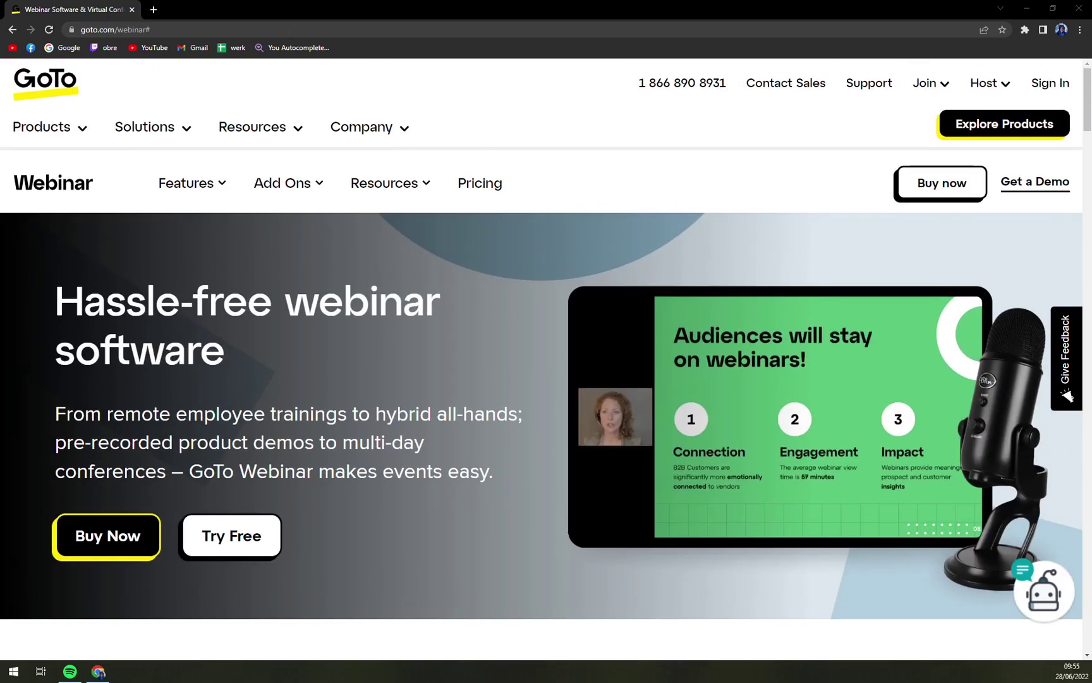
Open the Webinar pricing page, accept the recommended cookie settings, and zoom out to fit the plans.
click(91, 538)
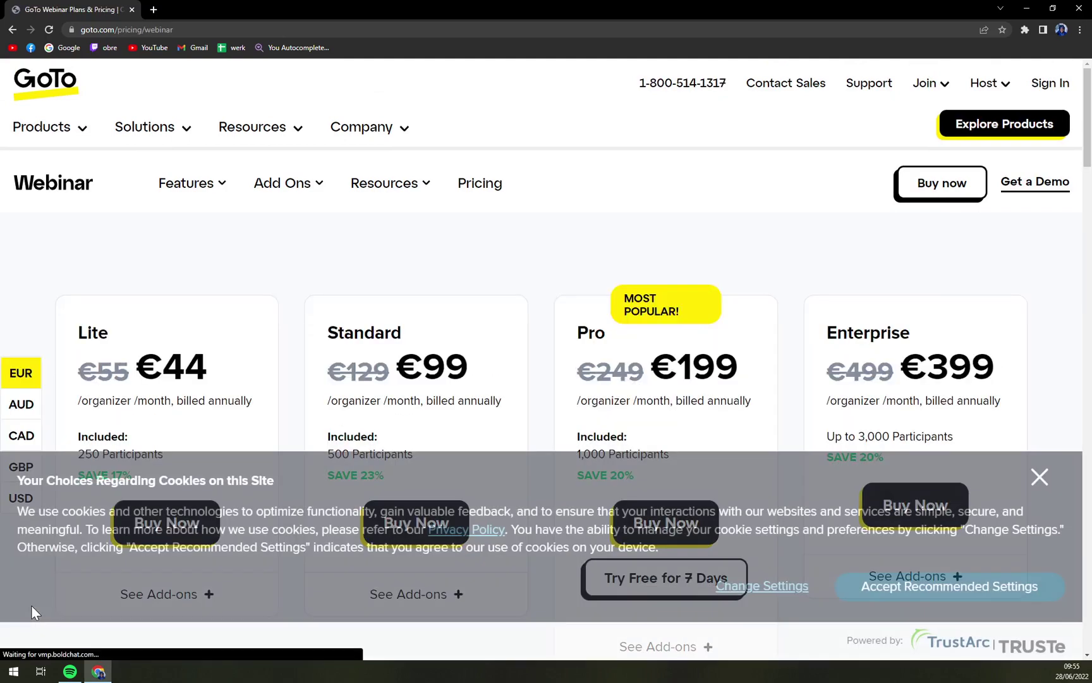
scroll(862, 569, down, 3)
click(896, 596)
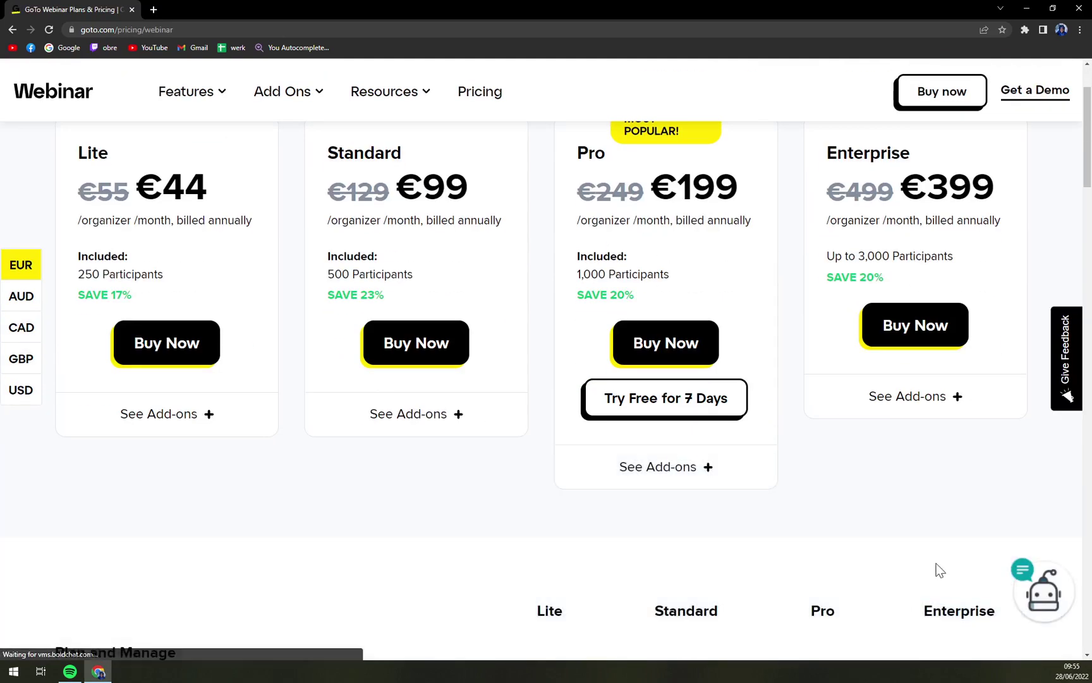
scroll(695, 442, up, 1)
key(ctrl+minus)
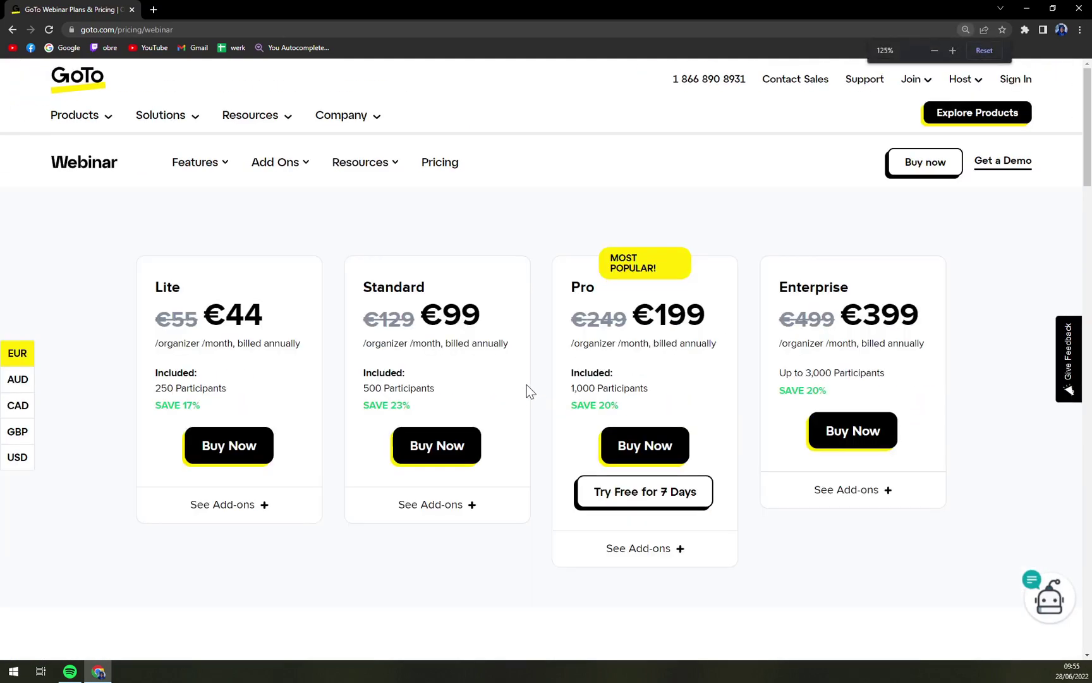
Compare plan prices in USD, GBP, CAD and AUD, then switch back to euros.
drag(201, 315, 266, 314)
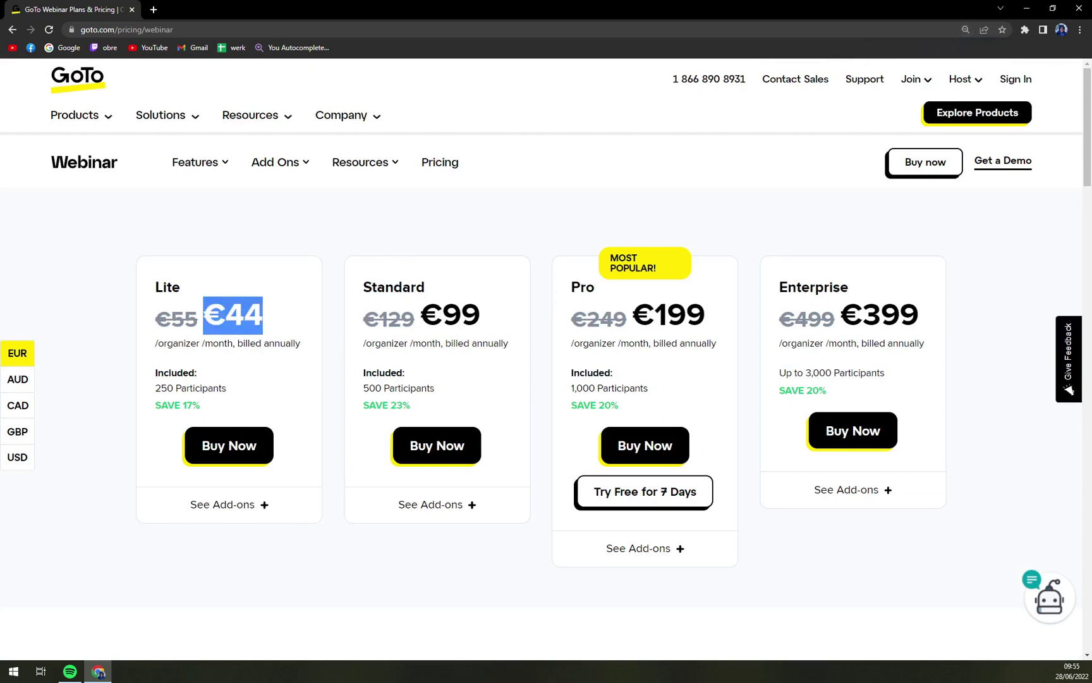
click(268, 307)
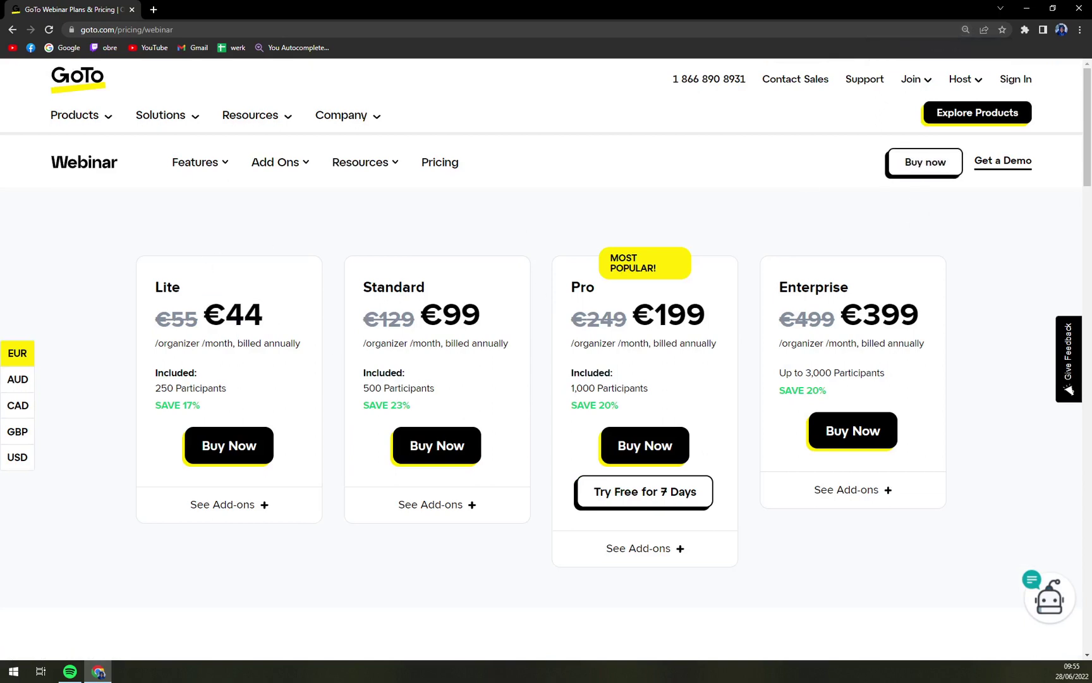
click(20, 456)
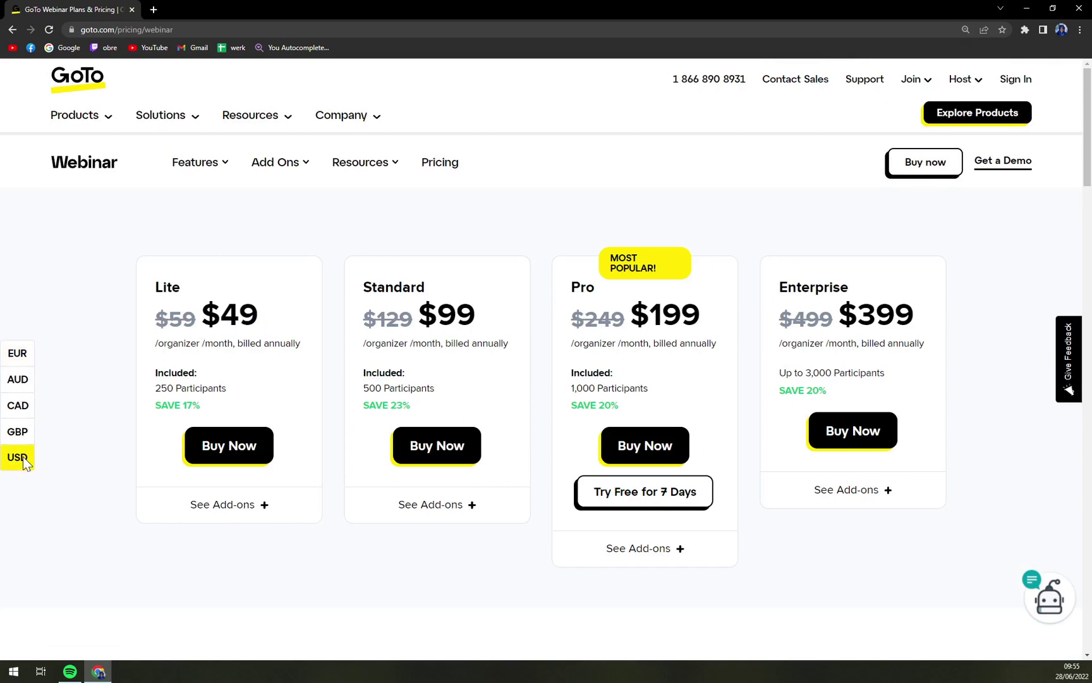
click(19, 430)
click(19, 405)
click(19, 379)
click(17, 353)
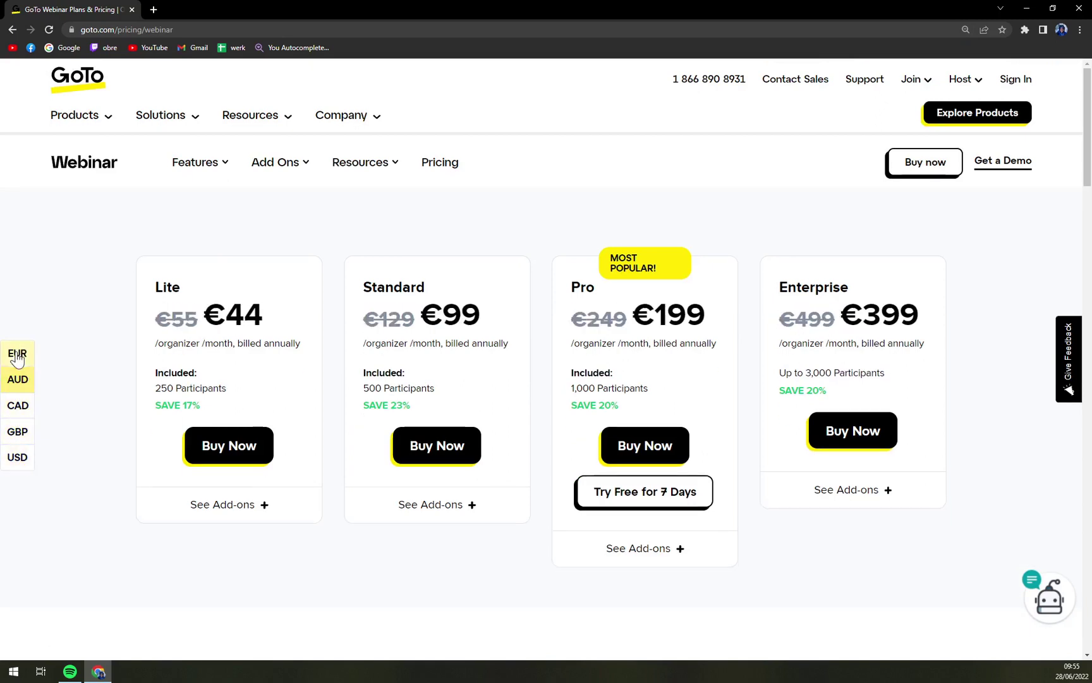
Highlight the Lite €44 price, its 250 Participants line, Standard €99 and Pro €199 prices.
drag(195, 296, 282, 323)
click(282, 324)
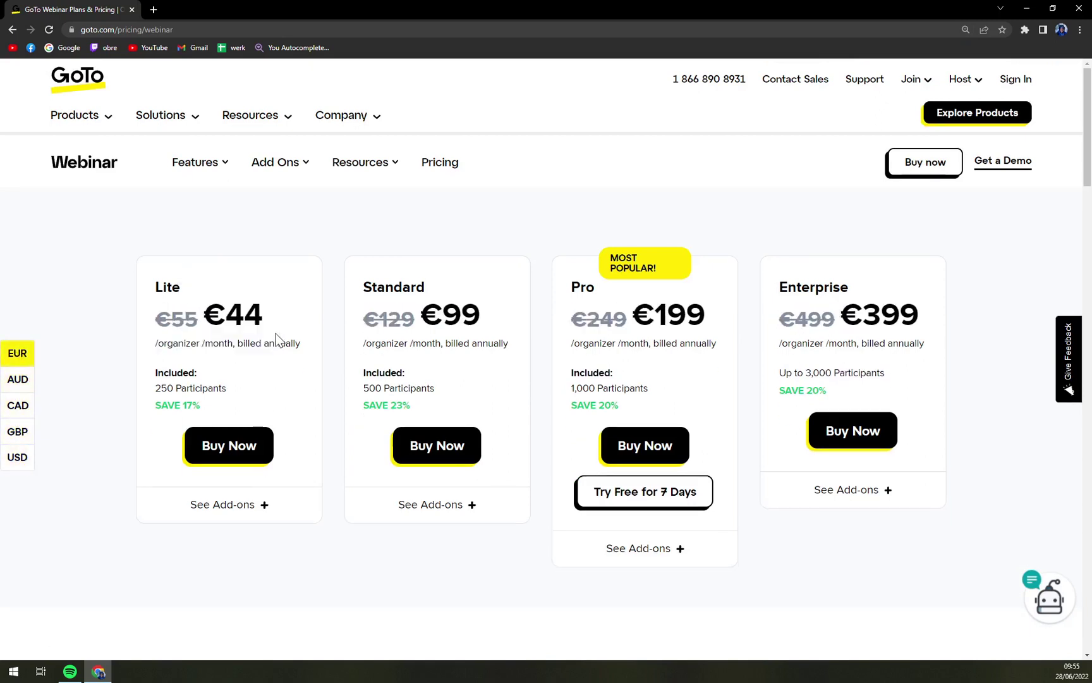
double_click(243, 314)
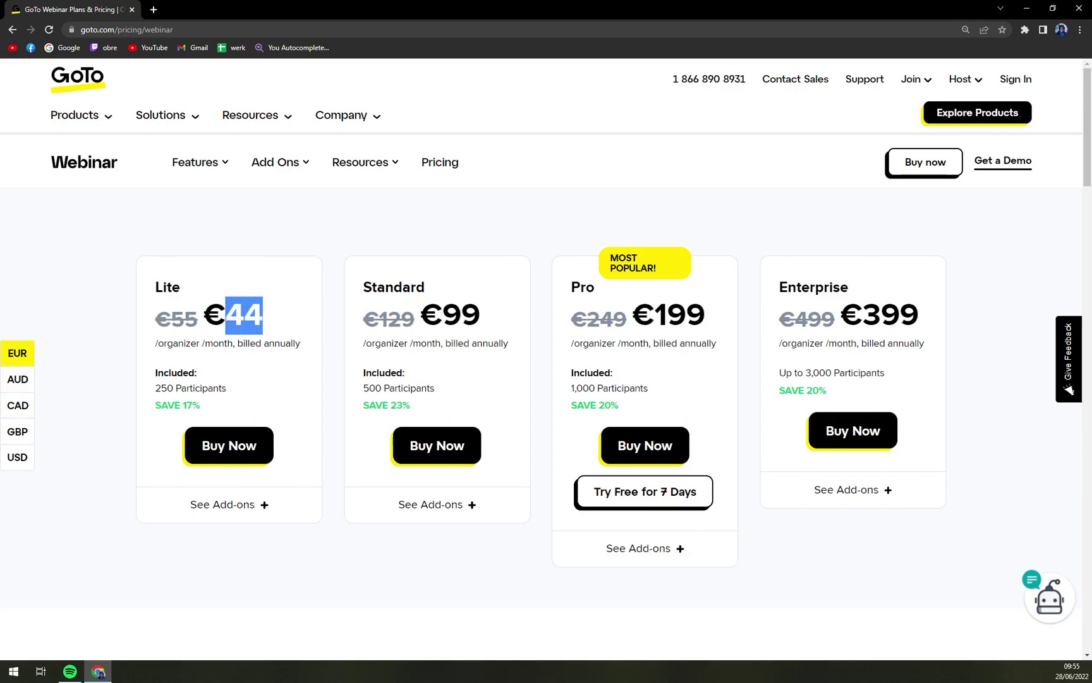
click(244, 314)
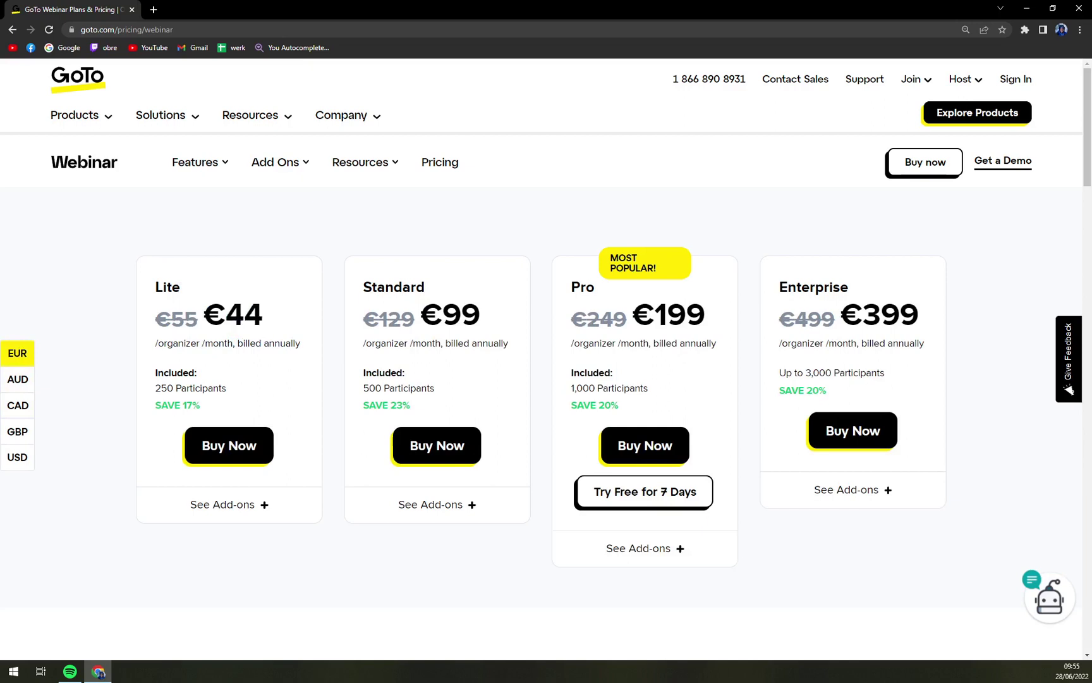
triple_click(165, 392)
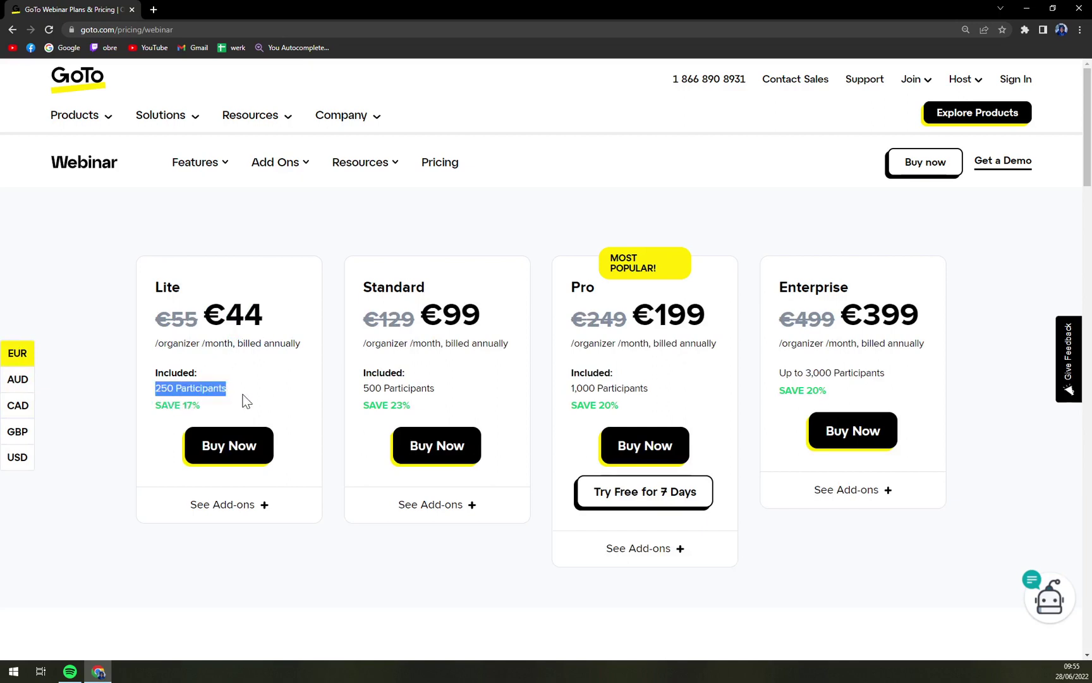
click(245, 400)
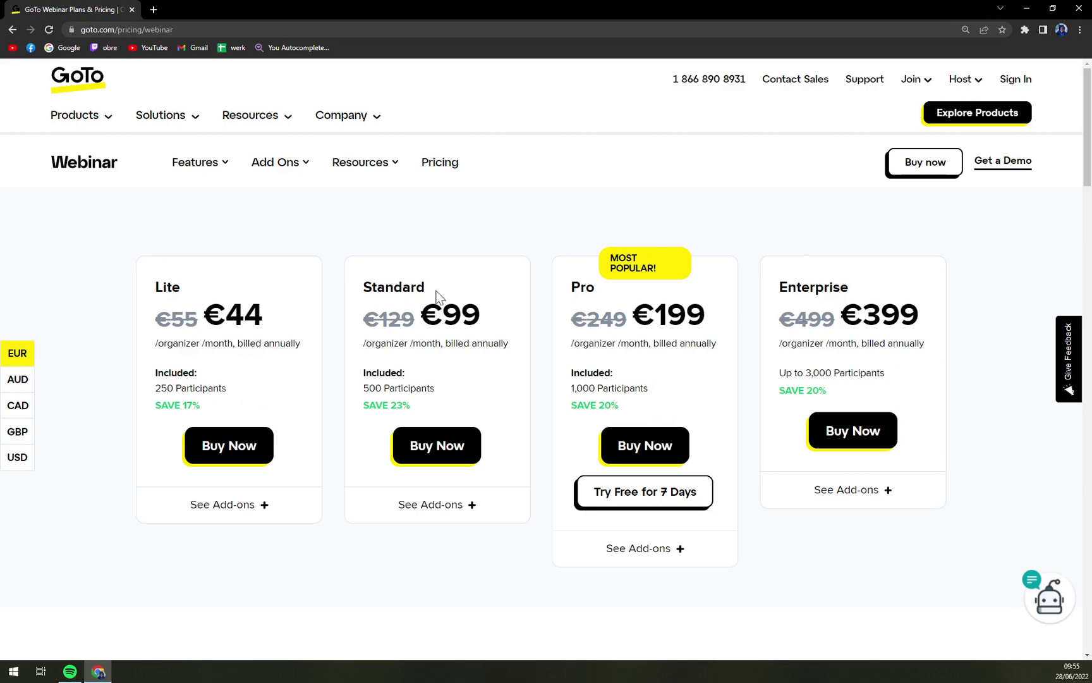
drag(421, 314, 502, 317)
click(501, 317)
drag(632, 315, 740, 325)
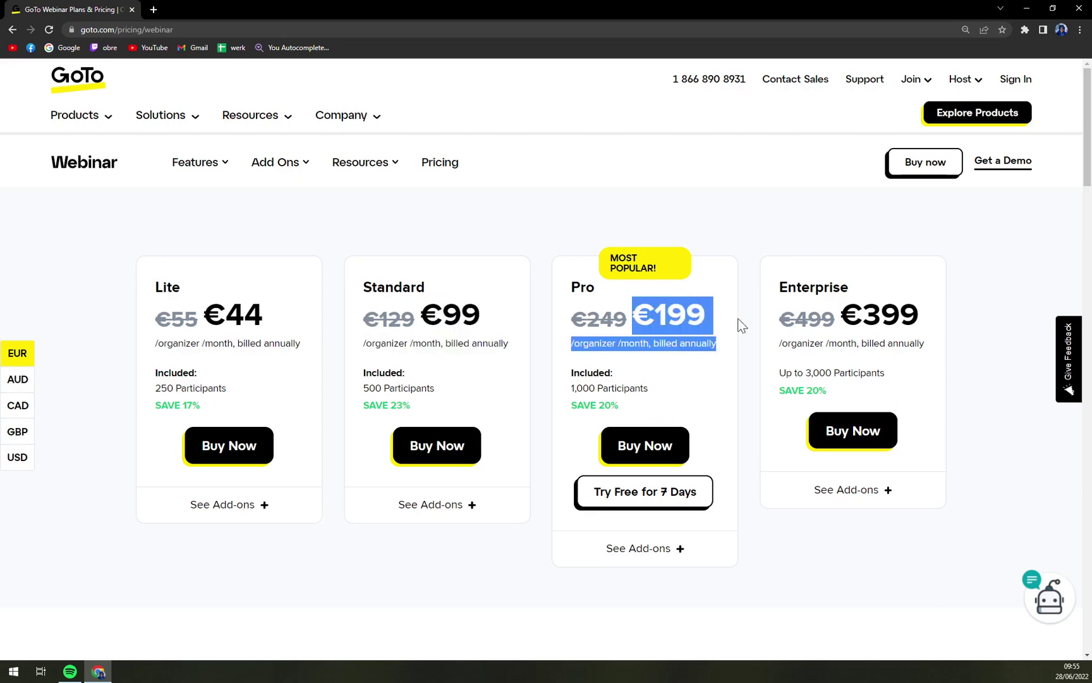
Scroll through the plan feature comparison table and back up to the plan cards.
click(741, 325)
scroll(464, 455, down, 6)
scroll(463, 452, up, 2)
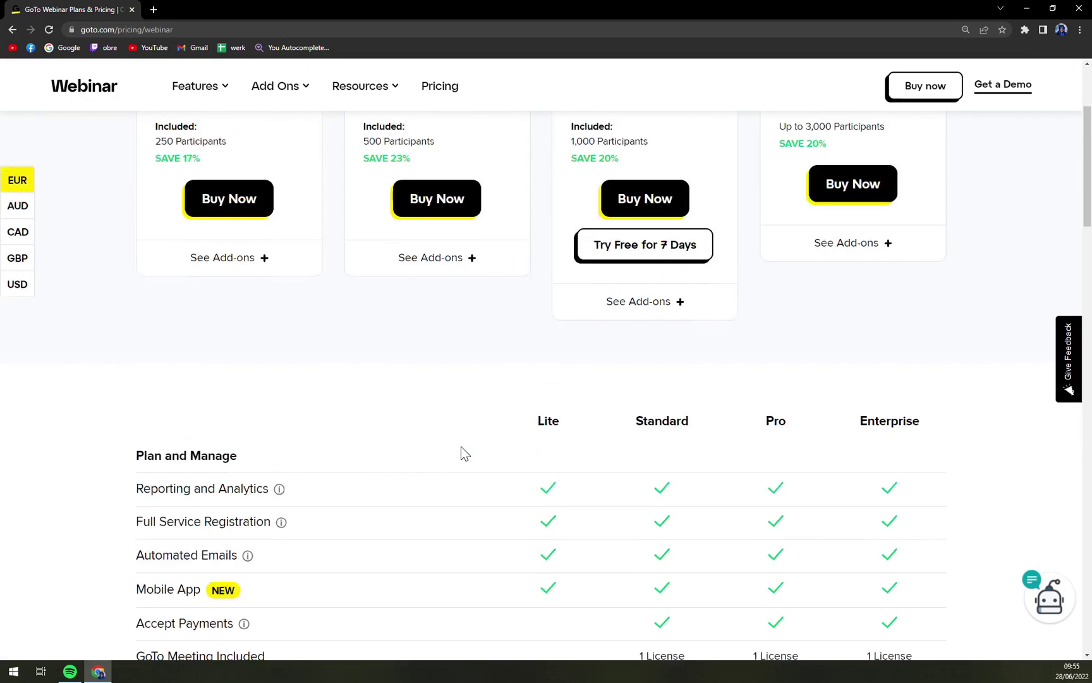
scroll(460, 446, up, 1)
scroll(836, 282, down, 10)
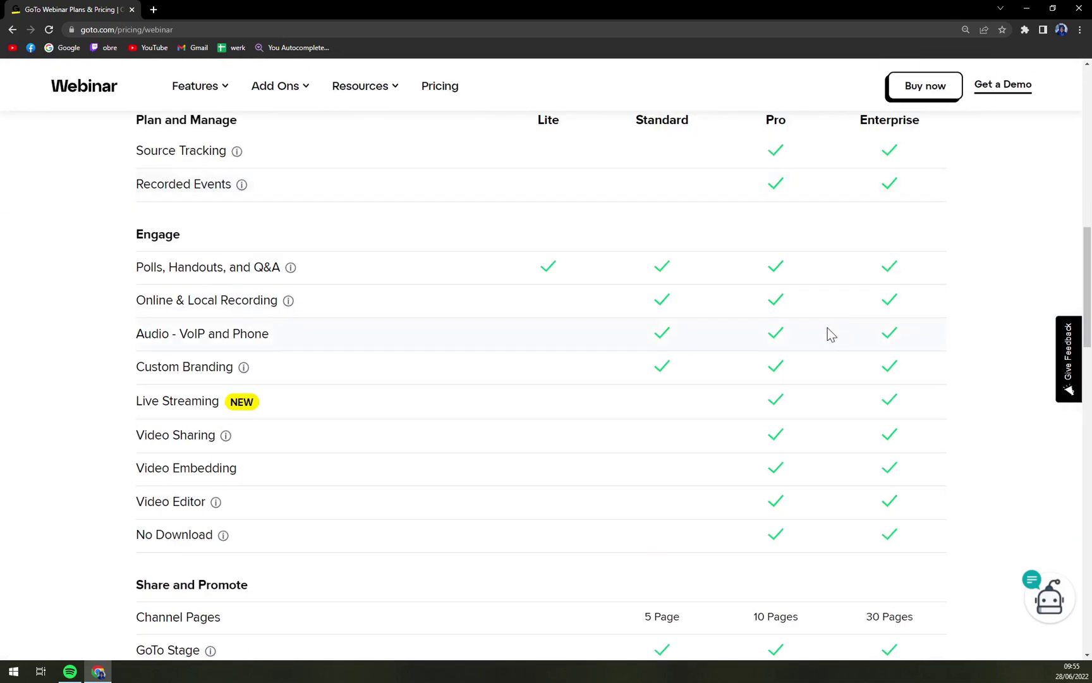
scroll(828, 332, up, 10)
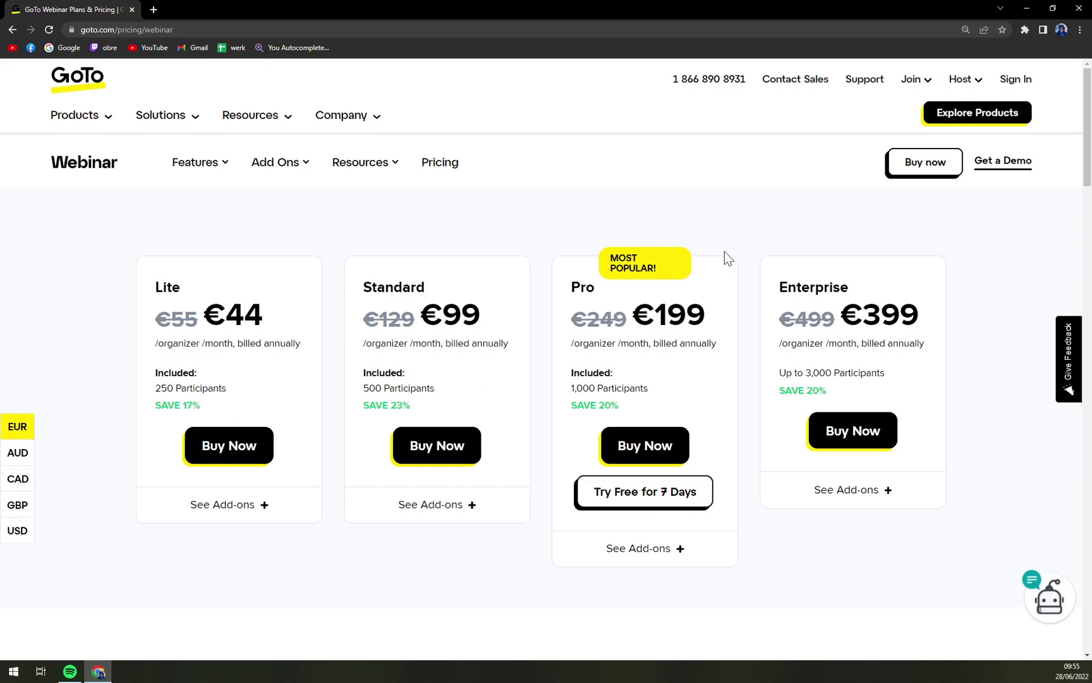
scroll(275, 373, down, 7)
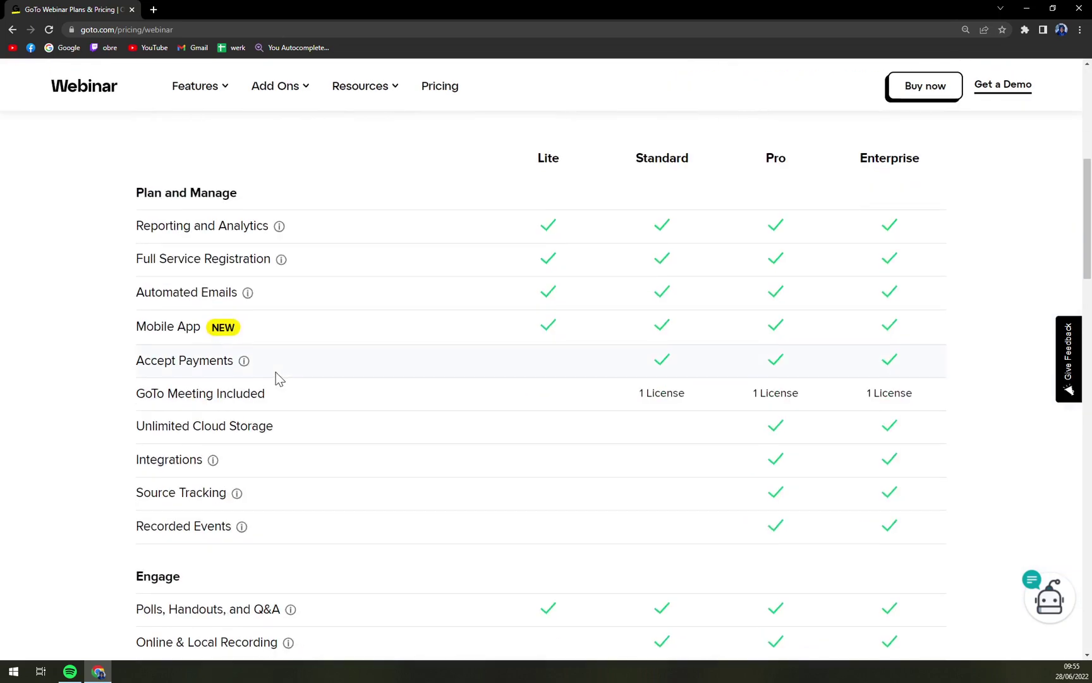
scroll(272, 372, up, 7)
Highlight the prices across all four plans, then the Pro plan's €199 price.
drag(183, 316, 920, 316)
click(985, 312)
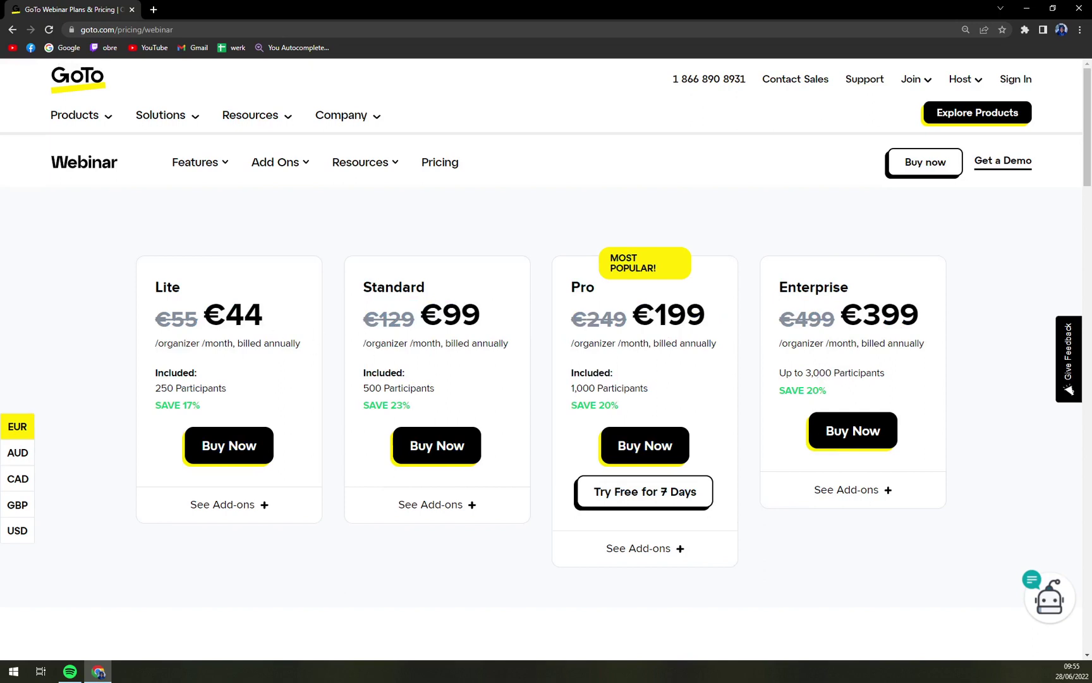
double_click(669, 314)
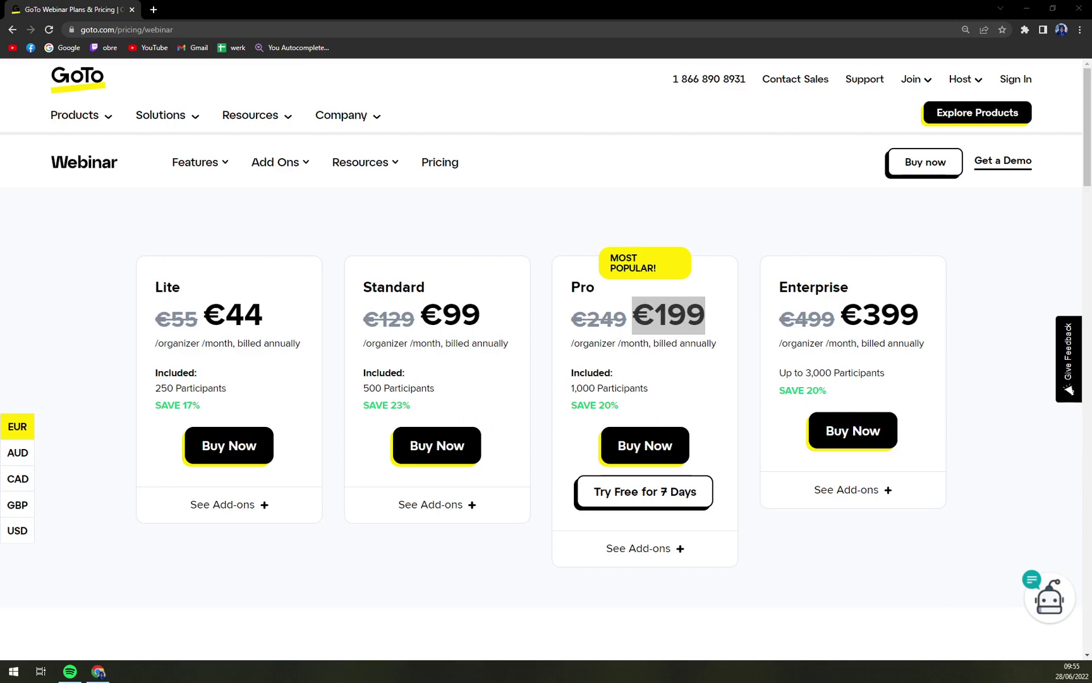
Open the 7-day free trial sign-up and enter the first and last name.
click(646, 496)
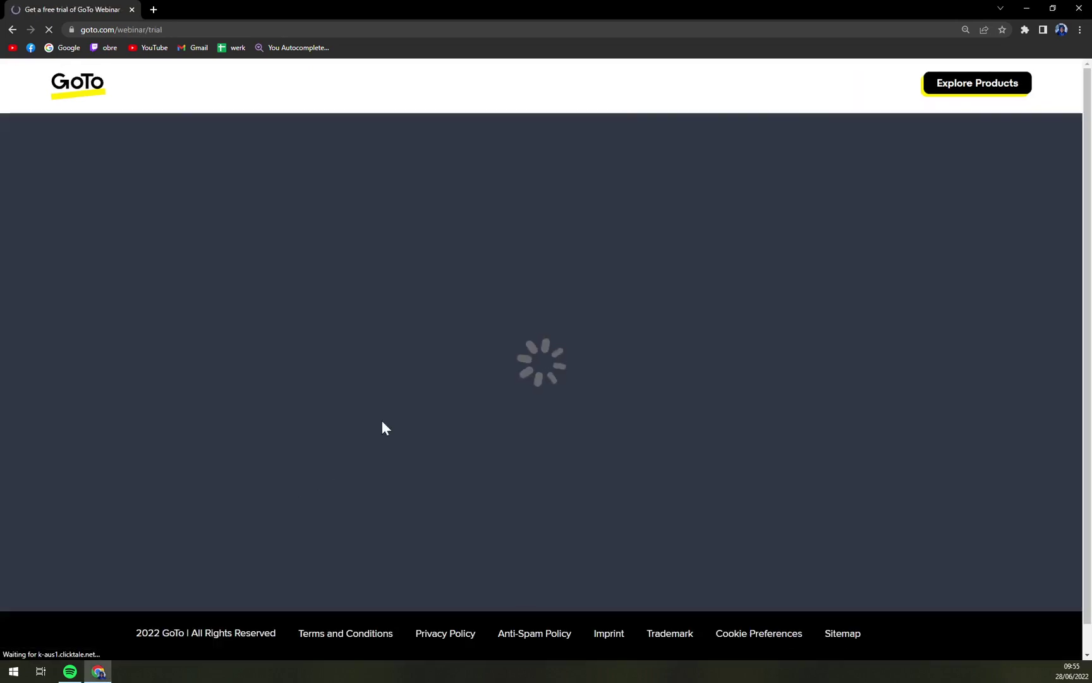
scroll(417, 370, down, 2)
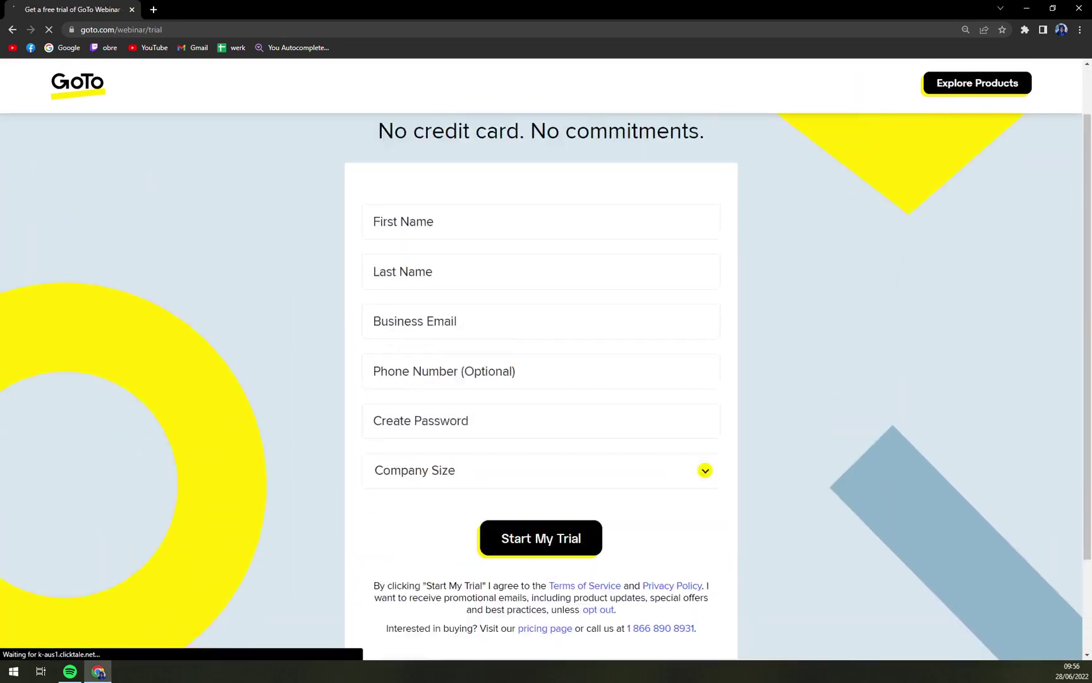
click(540, 339)
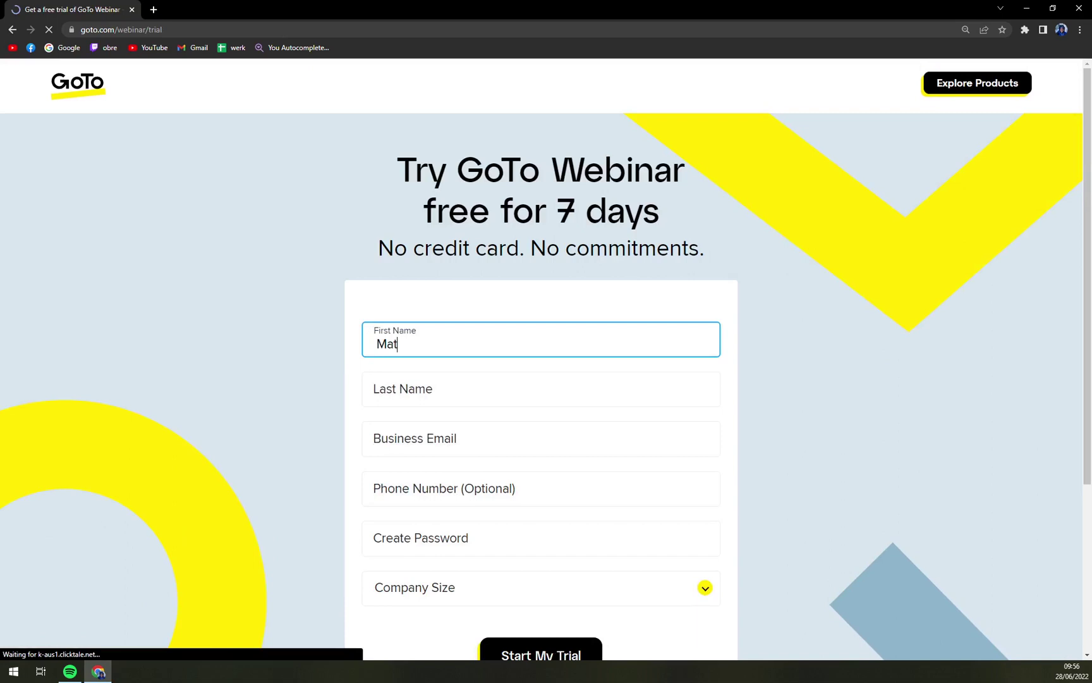
key(Tab)
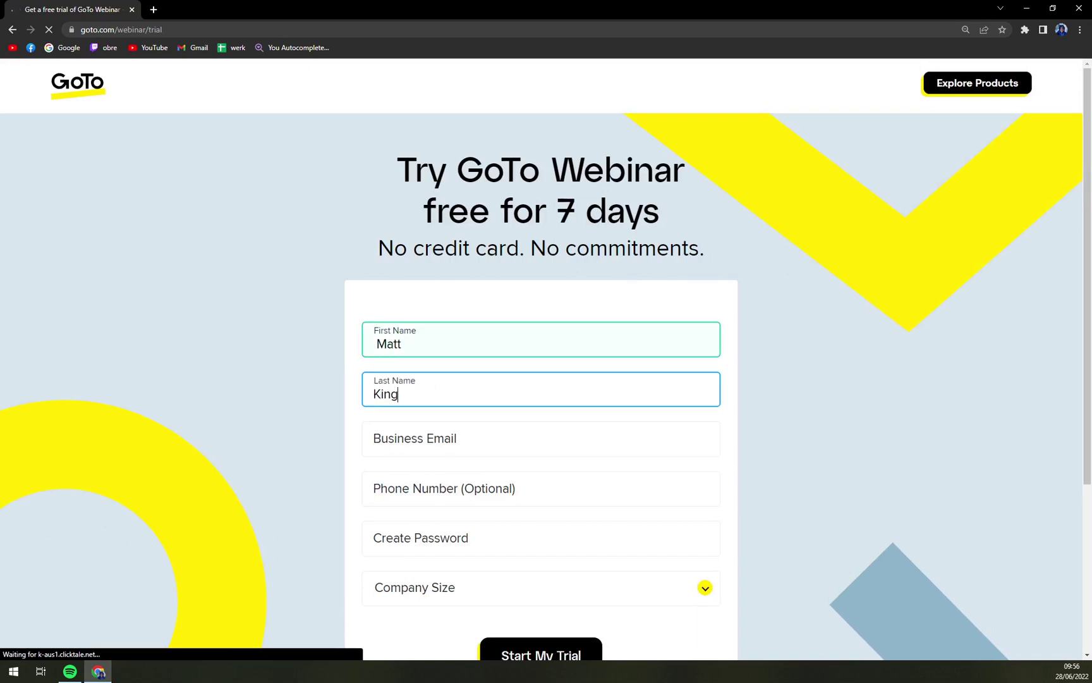
key(Tab)
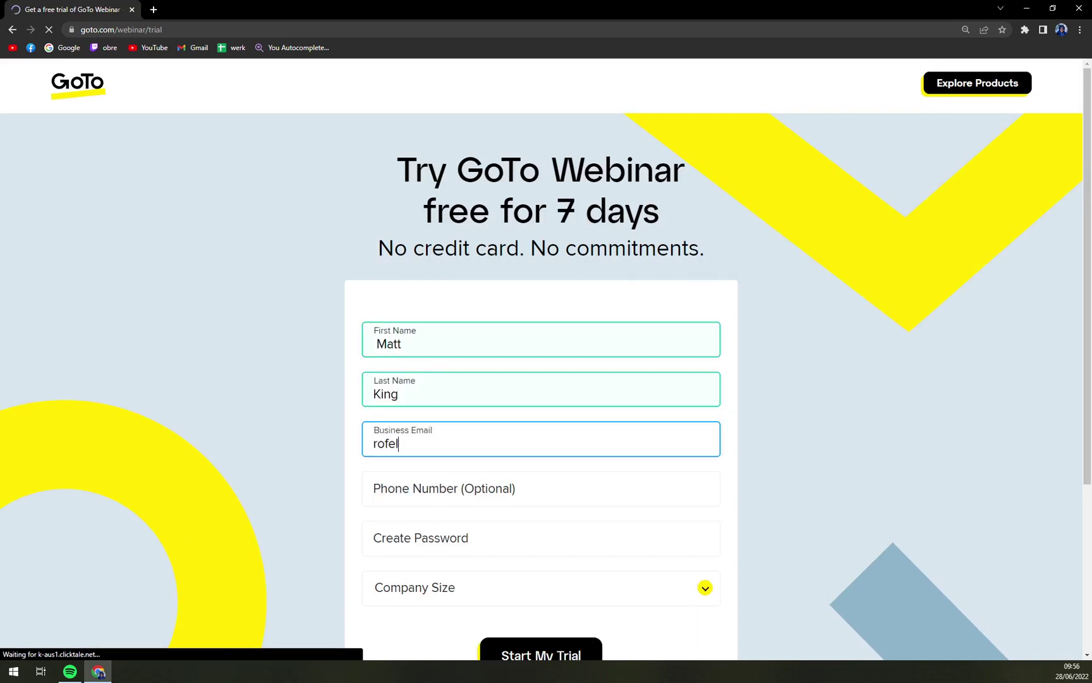
Enter the business email address and create the account password.
key(Tab)
key(Tab)
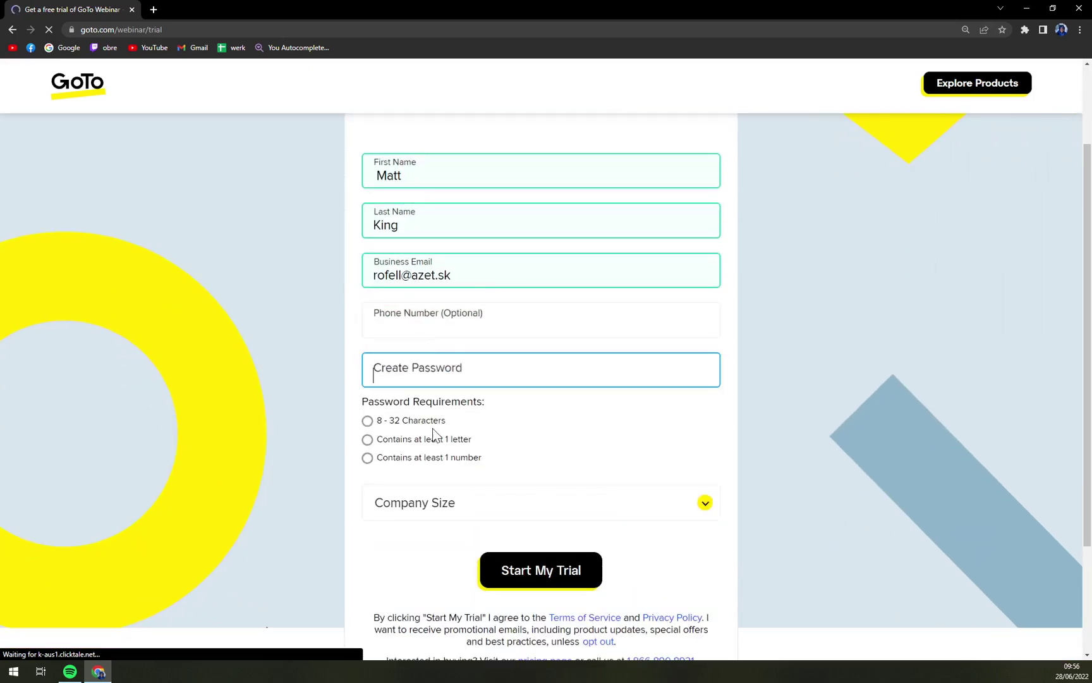
scroll(444, 390, down, 3)
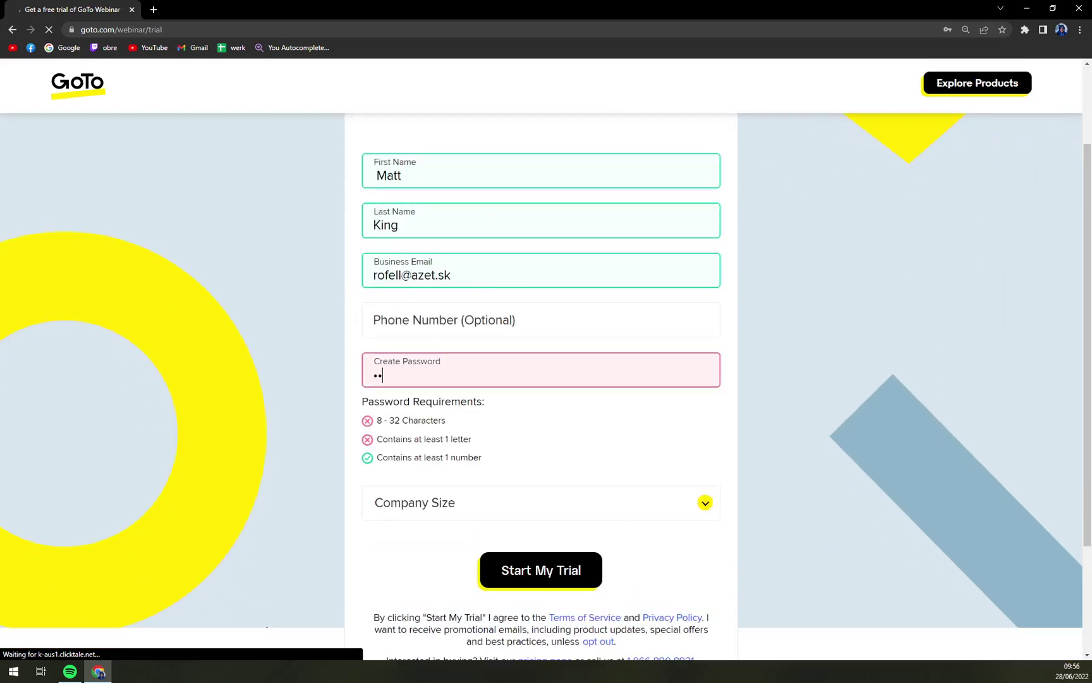
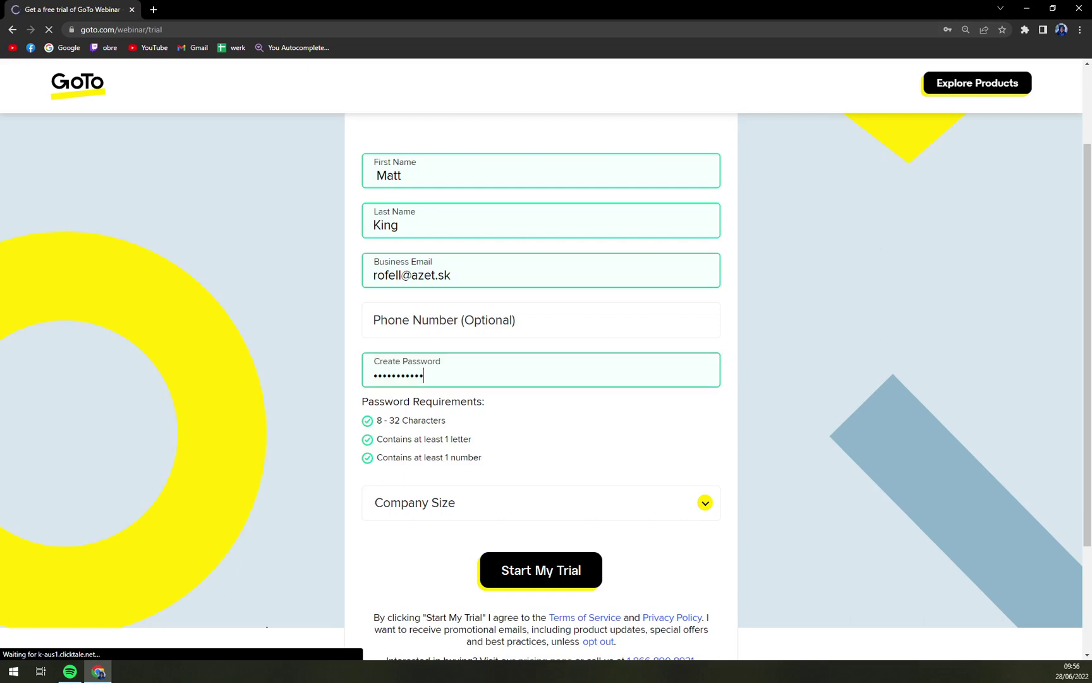
key(Tab)
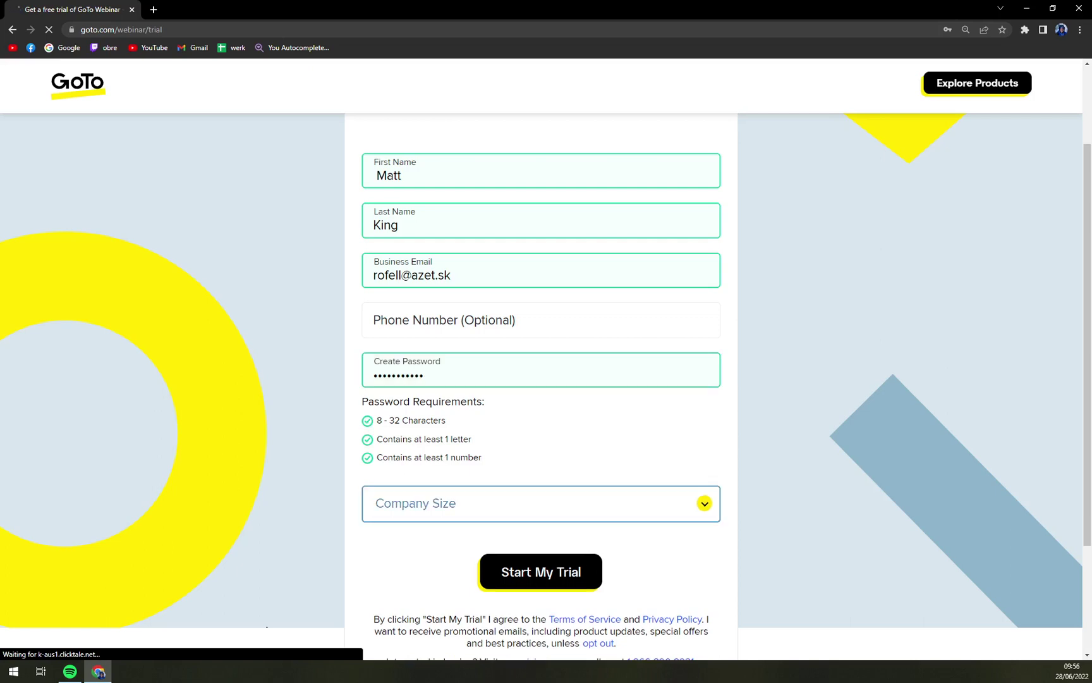
Choose company size 1 - 9 and submit the trial sign-up form.
click(469, 510)
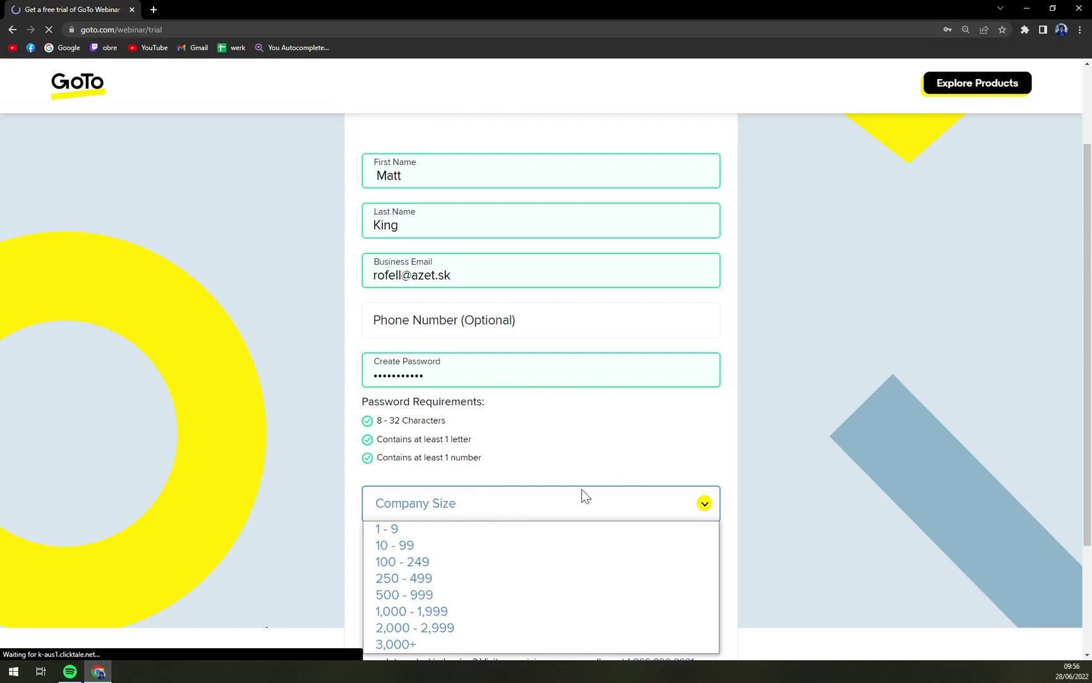
scroll(581, 489, down, 3)
click(445, 363)
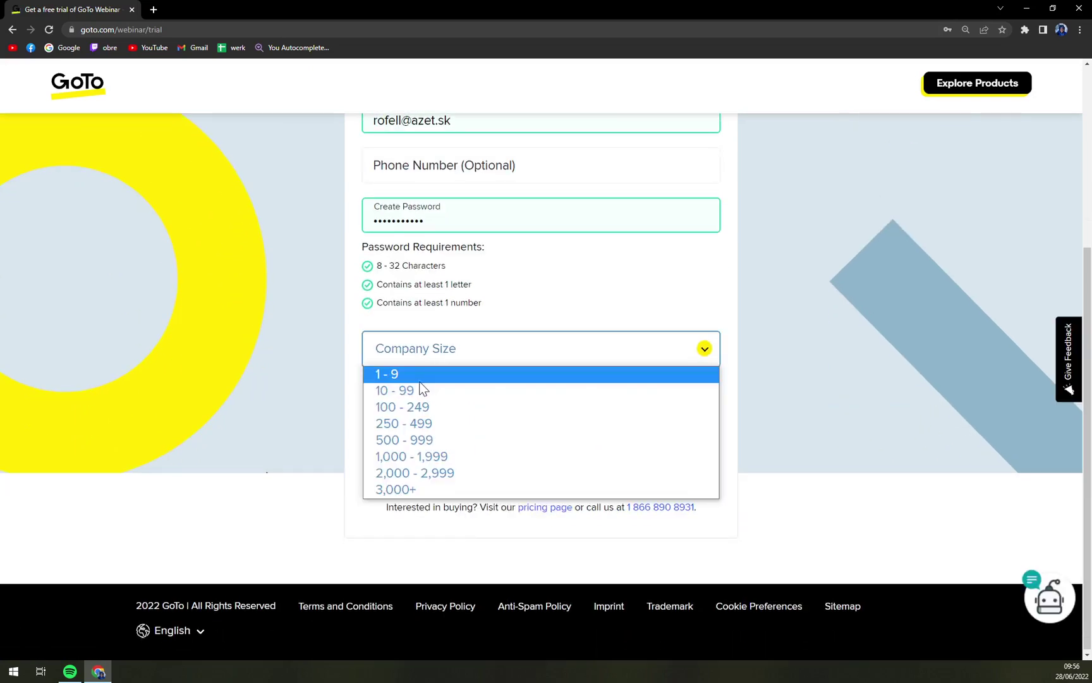
click(417, 377)
click(538, 417)
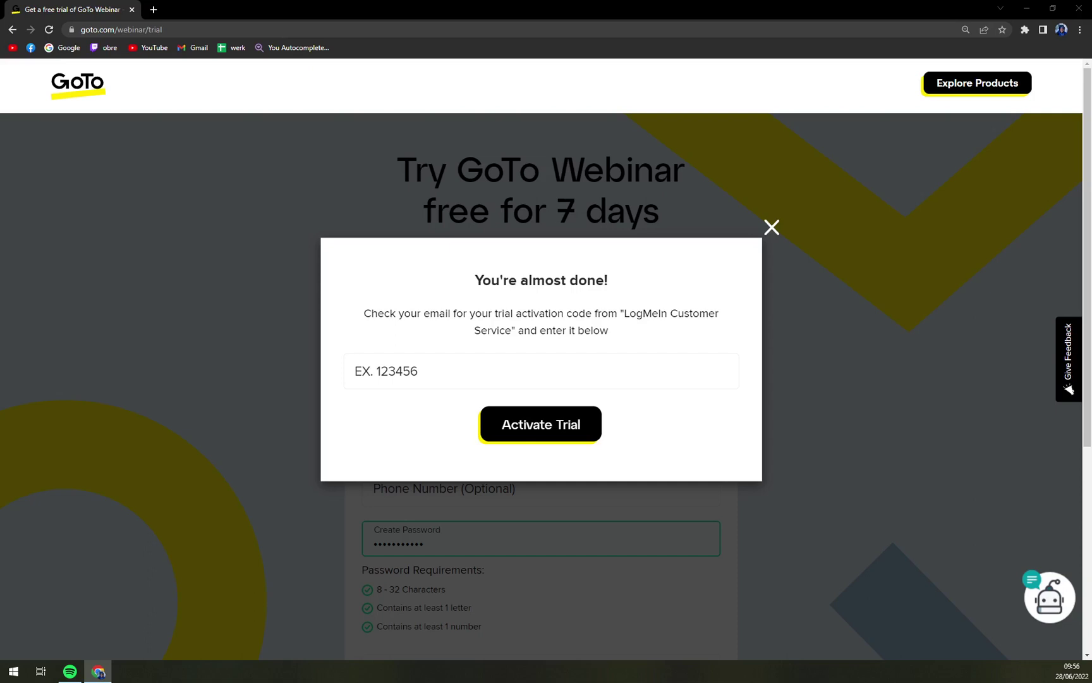
click(377, 382)
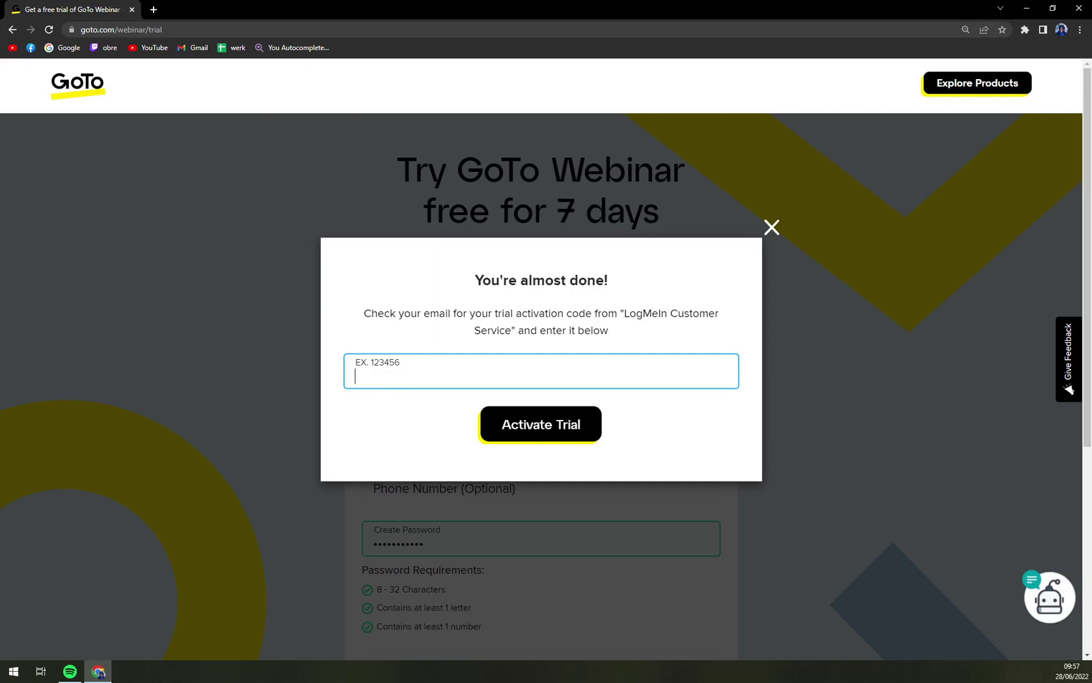
key(alt+Tab)
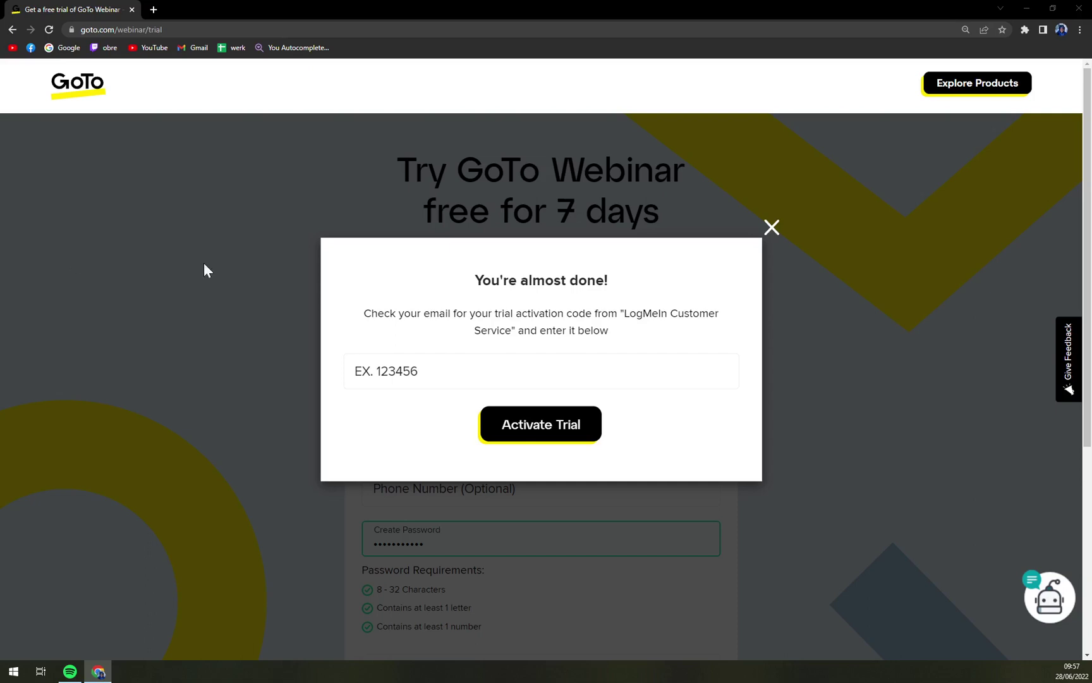
click(499, 379)
Activate the trial with the emailed code and dismiss the notification and Training resources prompts.
click(516, 412)
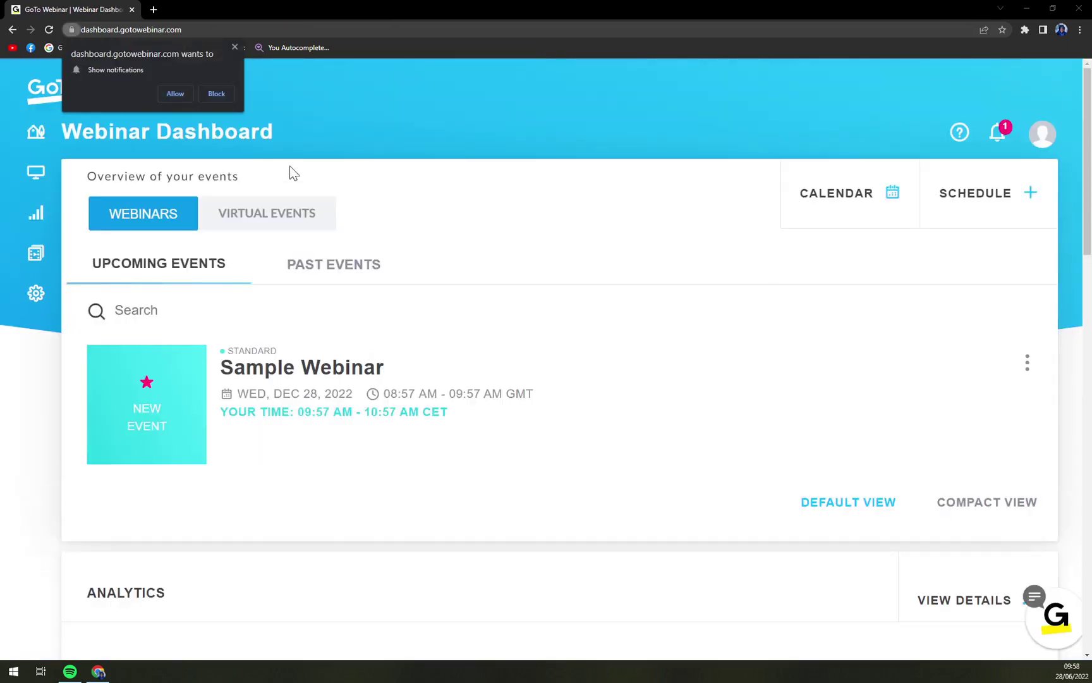
click(234, 47)
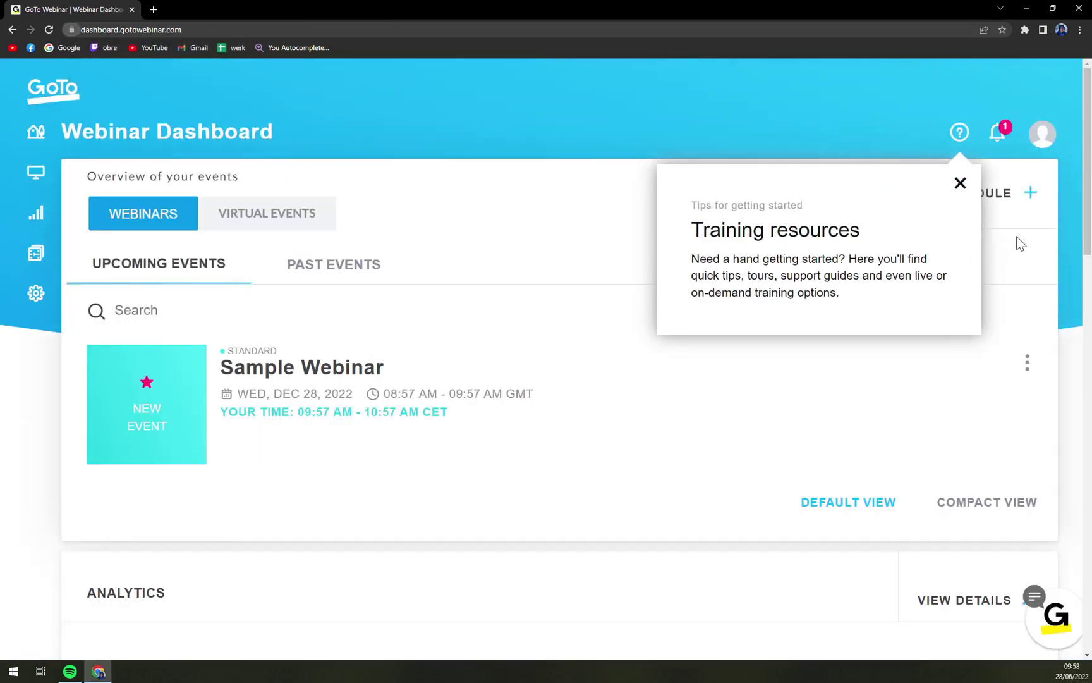
click(960, 182)
Answer the welcome survey with almost no webinars hosted and close the tour popup.
click(442, 418)
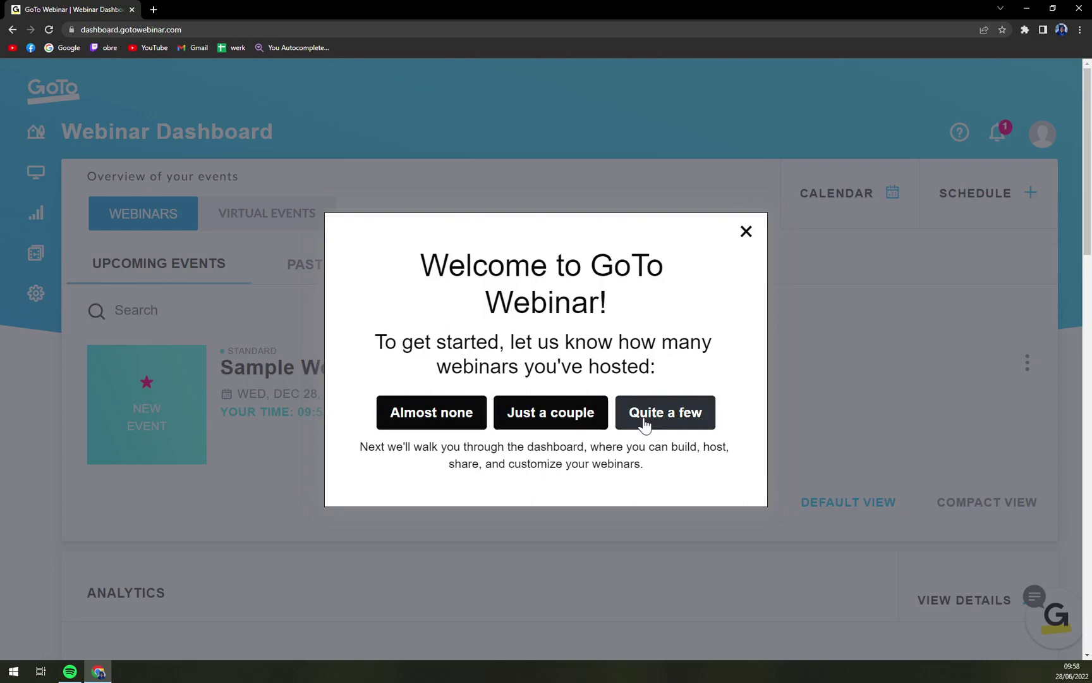
click(430, 423)
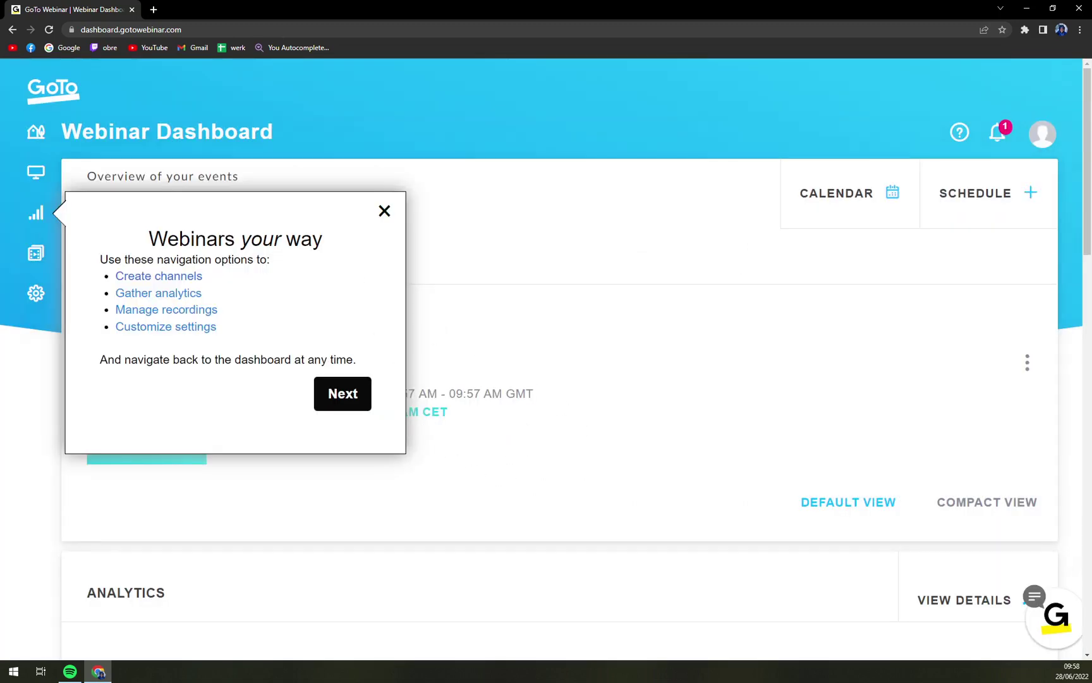
click(381, 213)
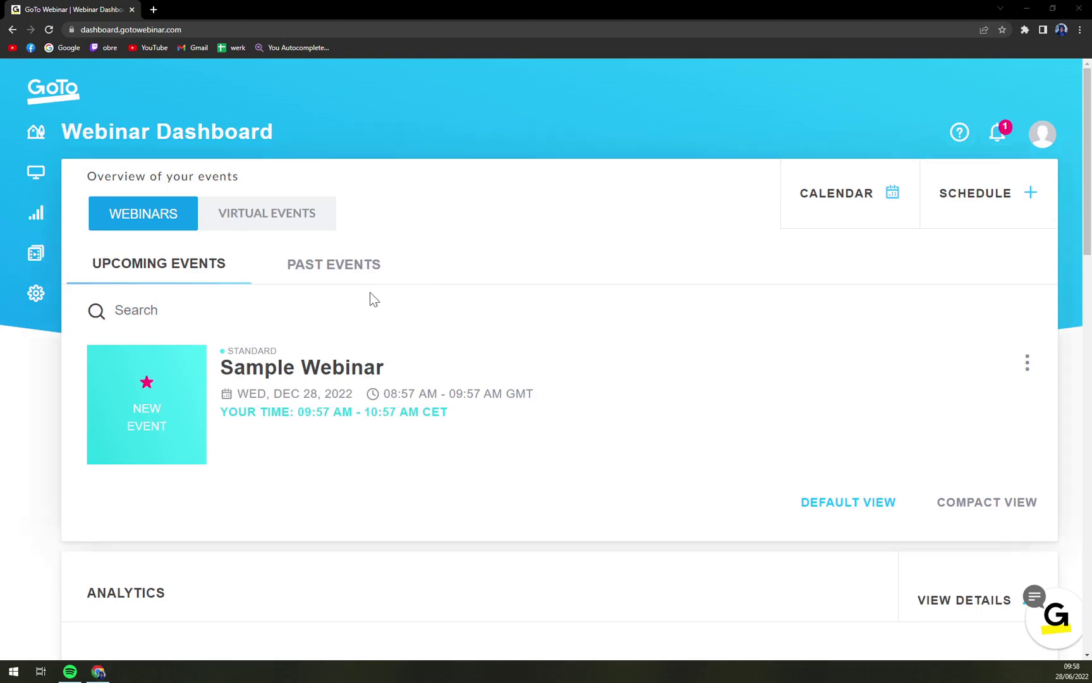
Visit Manage Channels, the Dashboard, Manage Channels again, Analytics, and finally the Video Library.
click(38, 182)
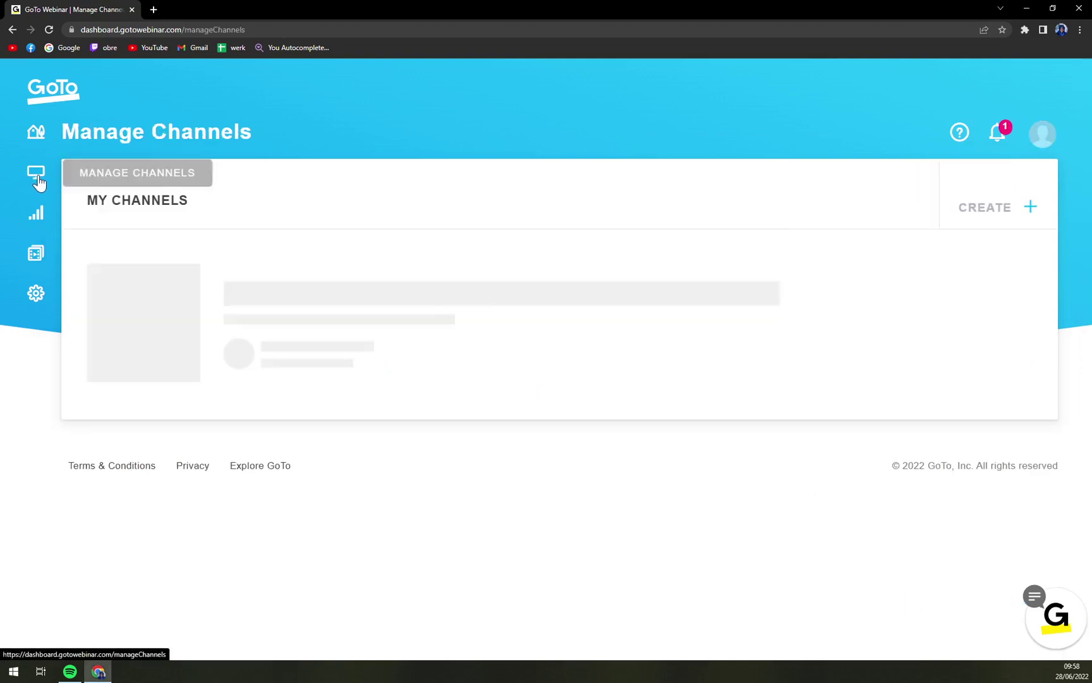
click(36, 143)
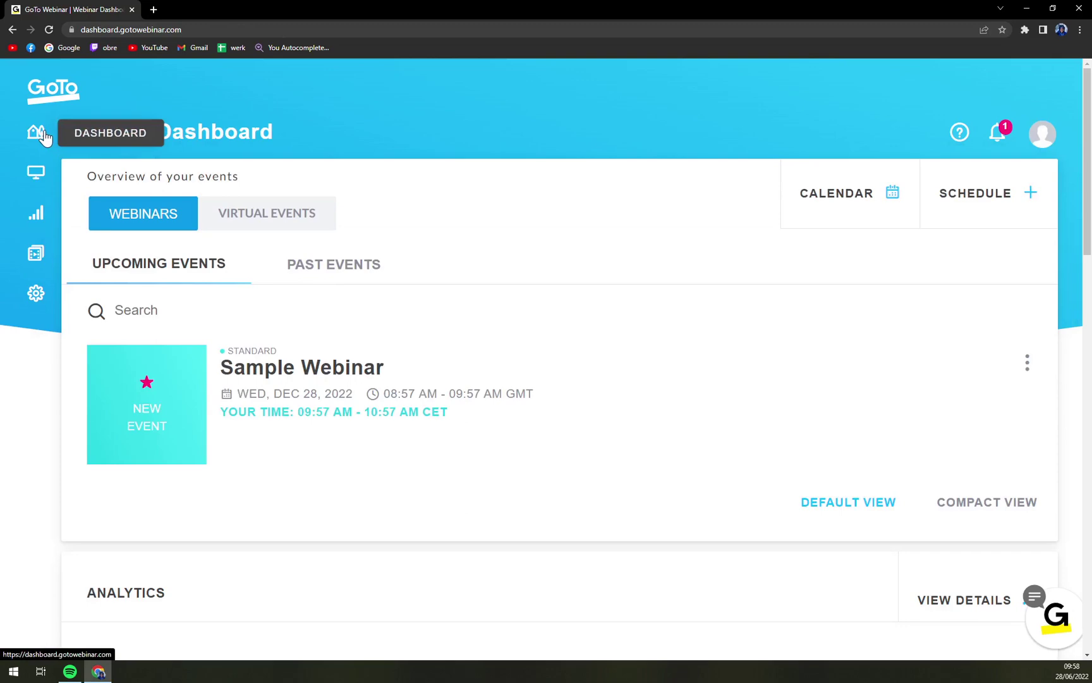
scroll(534, 233, down, 8)
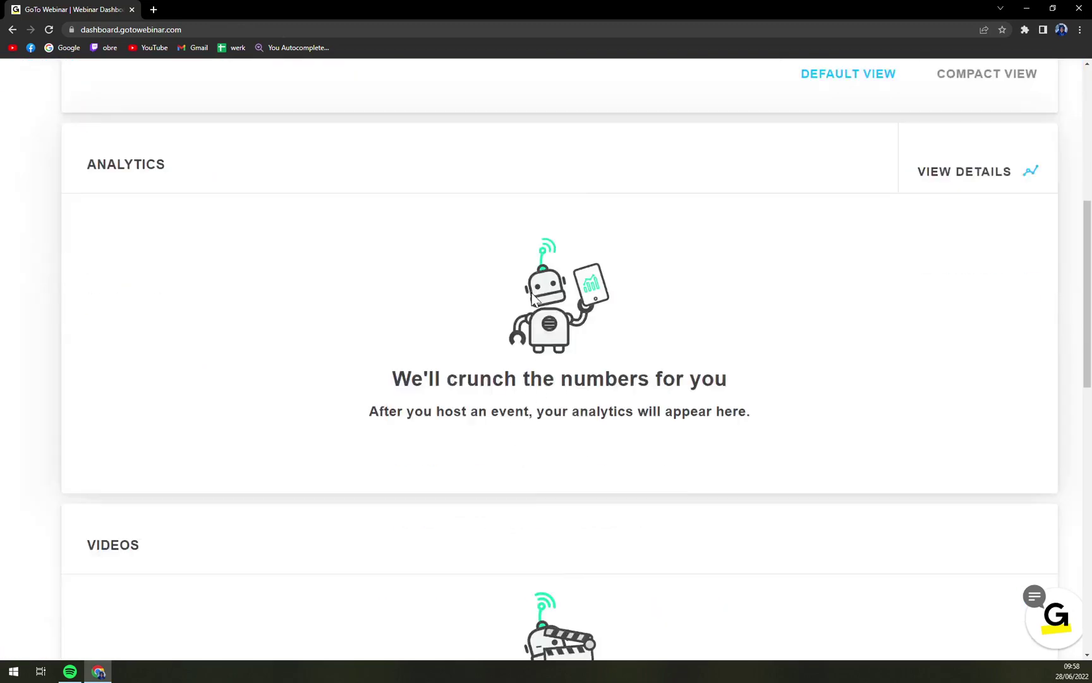
scroll(524, 434, up, 9)
click(32, 181)
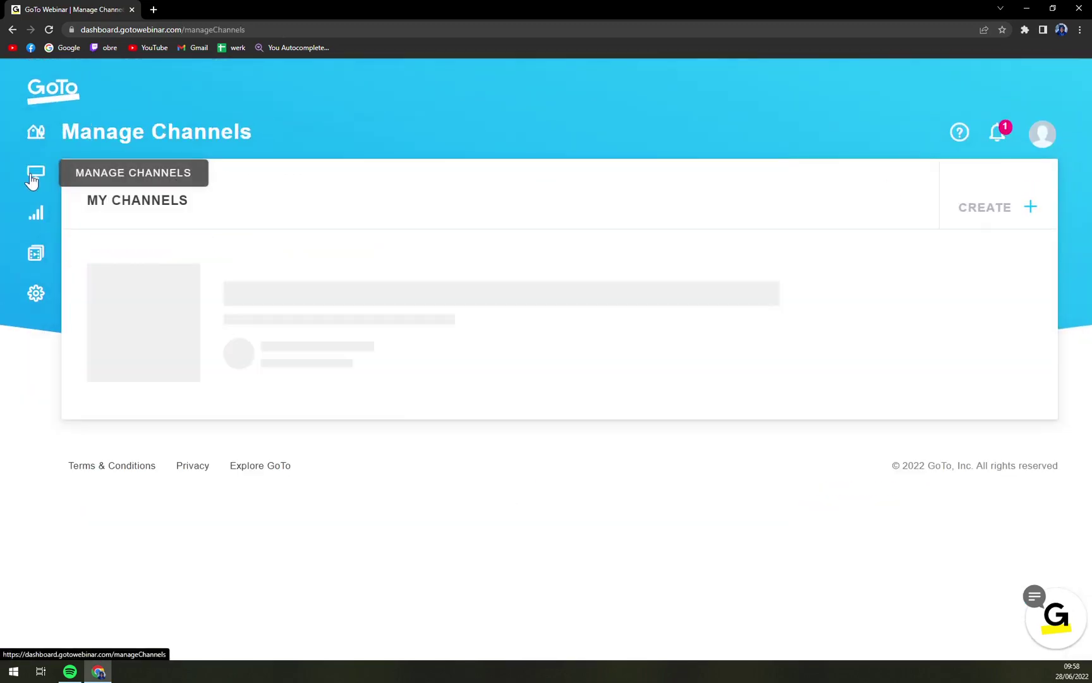
click(40, 213)
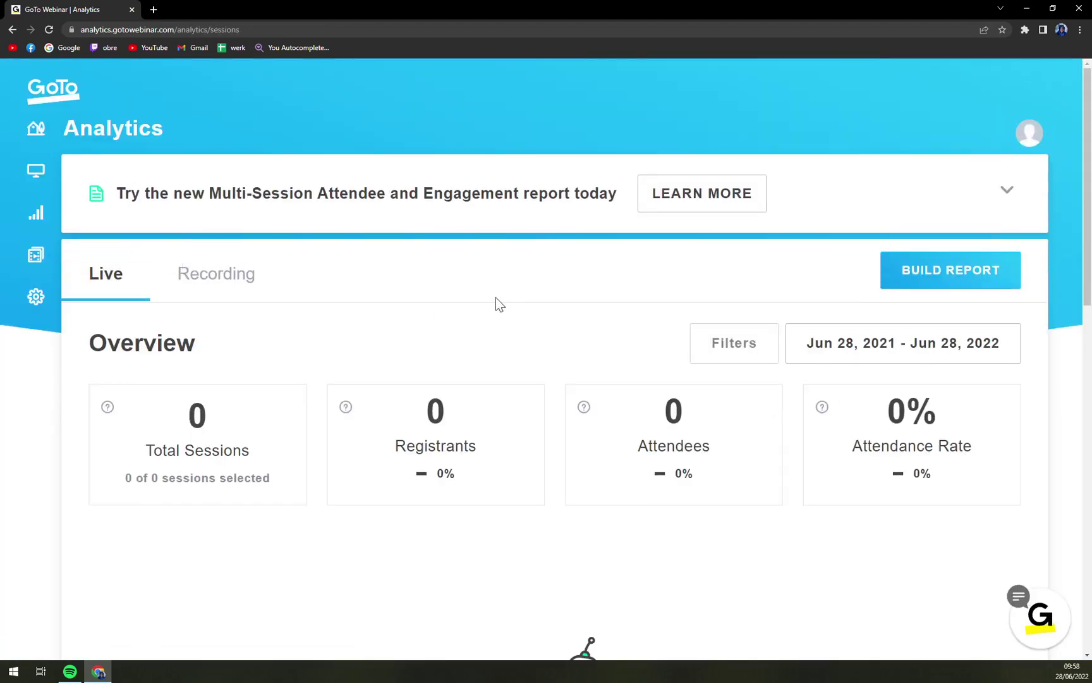
click(40, 263)
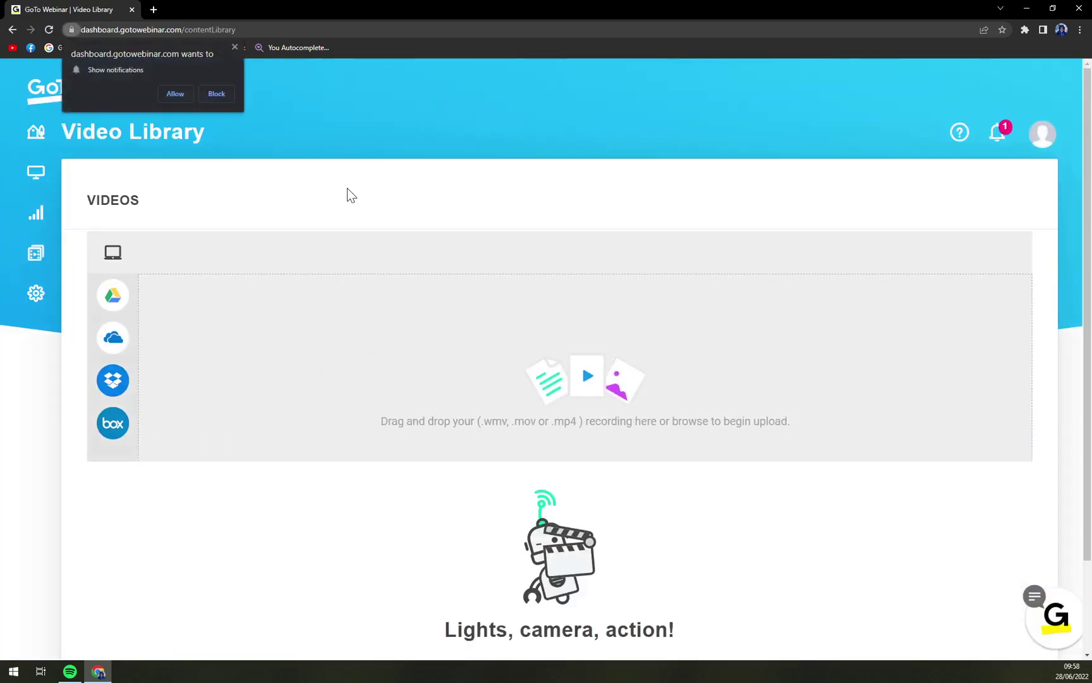
scroll(478, 359, down, 2)
scroll(505, 398, up, 2)
Open Settings and try custom phone numbers for audio, then revert to built-in audio.
click(234, 48)
click(35, 297)
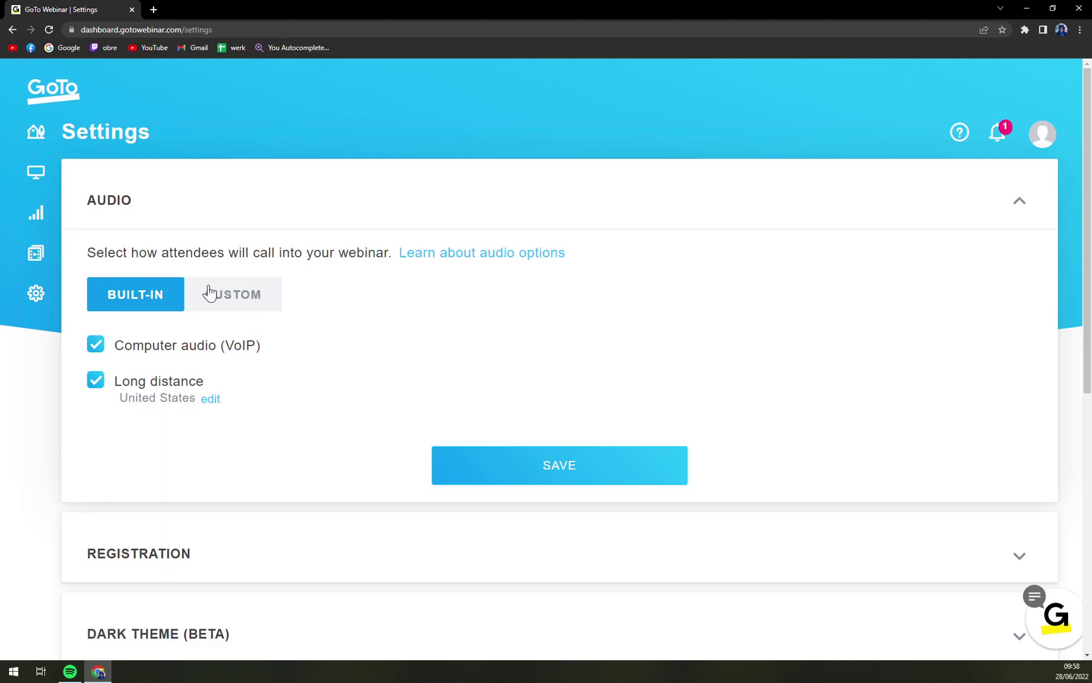
click(190, 302)
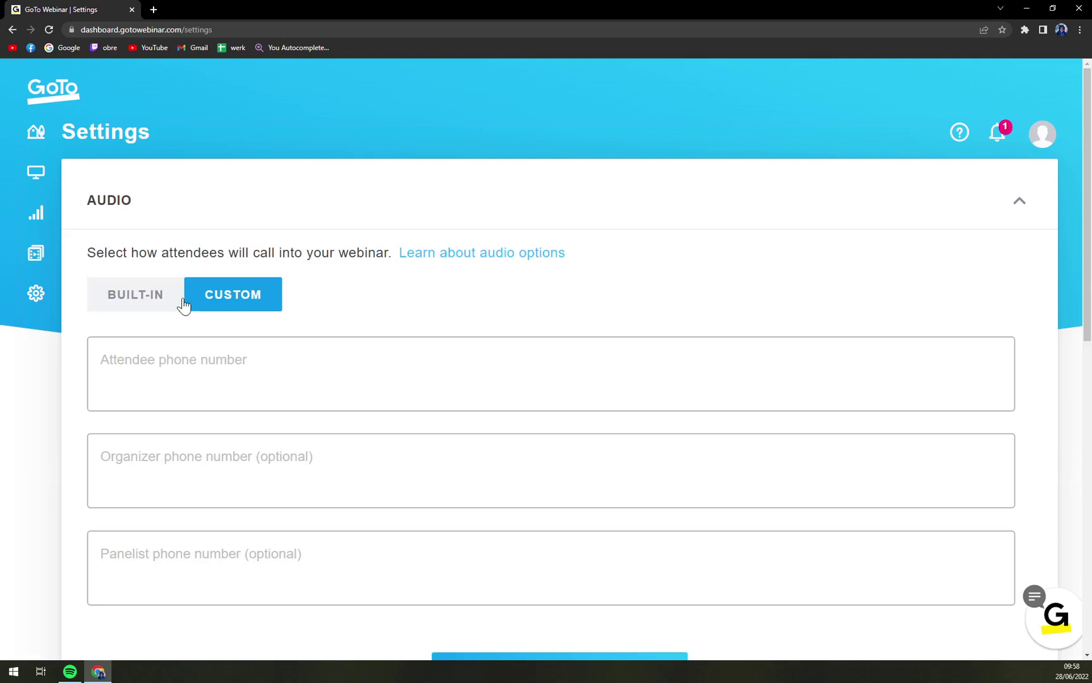
scroll(543, 354, down, 2)
key(Tab)
key(Tab)
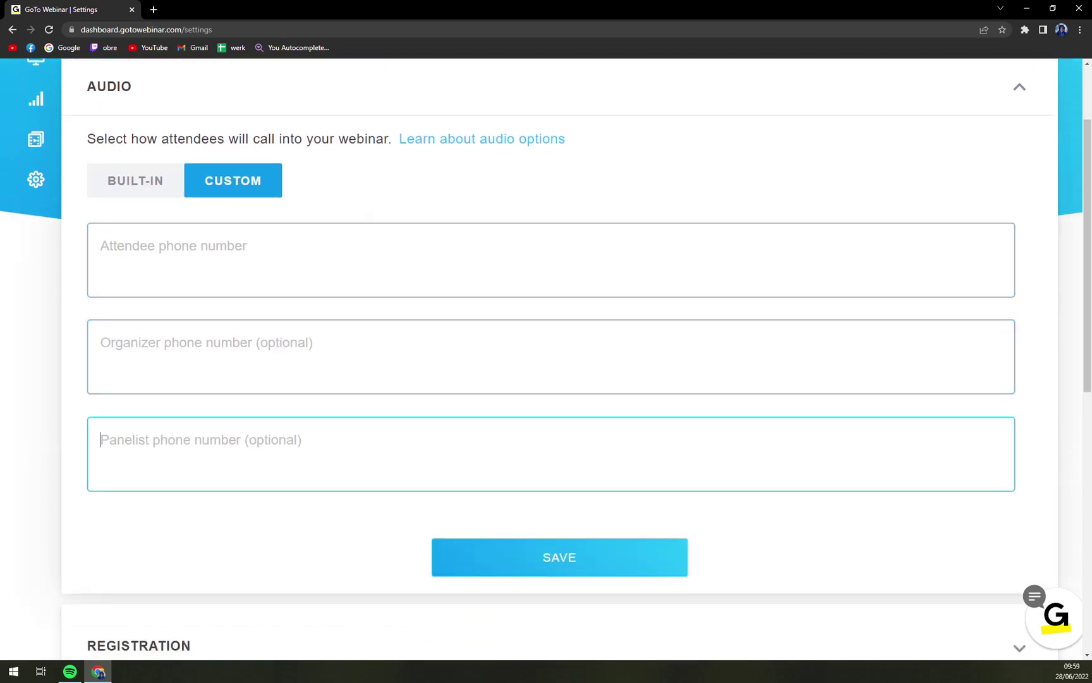
click(137, 192)
scroll(213, 250, down, 4)
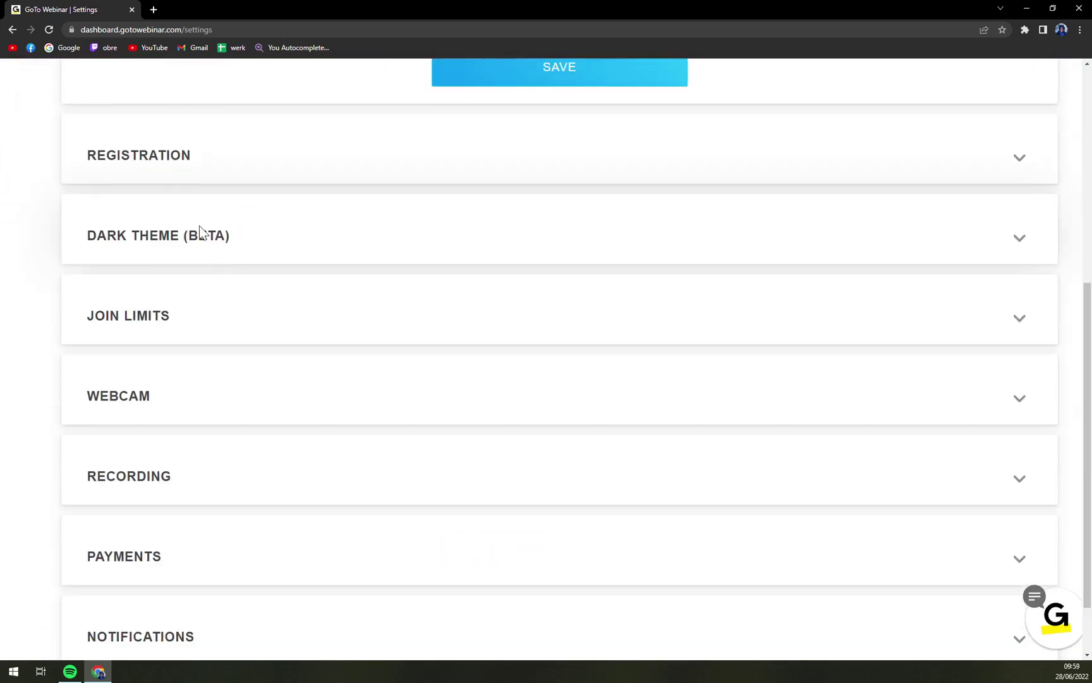
Peek at Registration, then turn the dark theme on and back to the light theme.
click(236, 146)
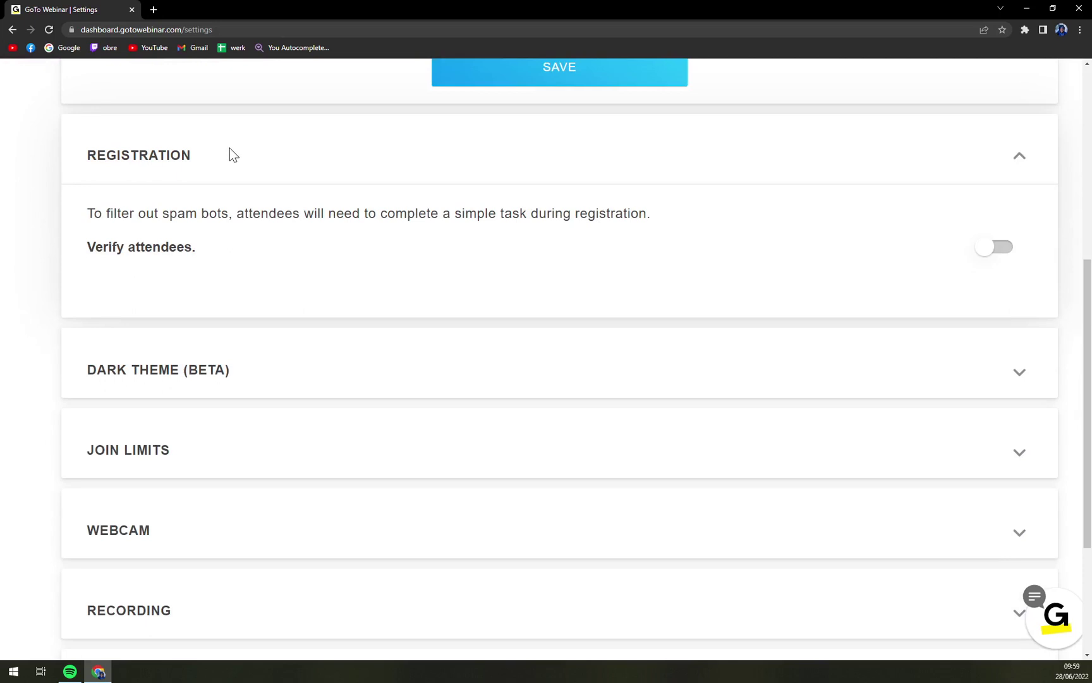
click(227, 152)
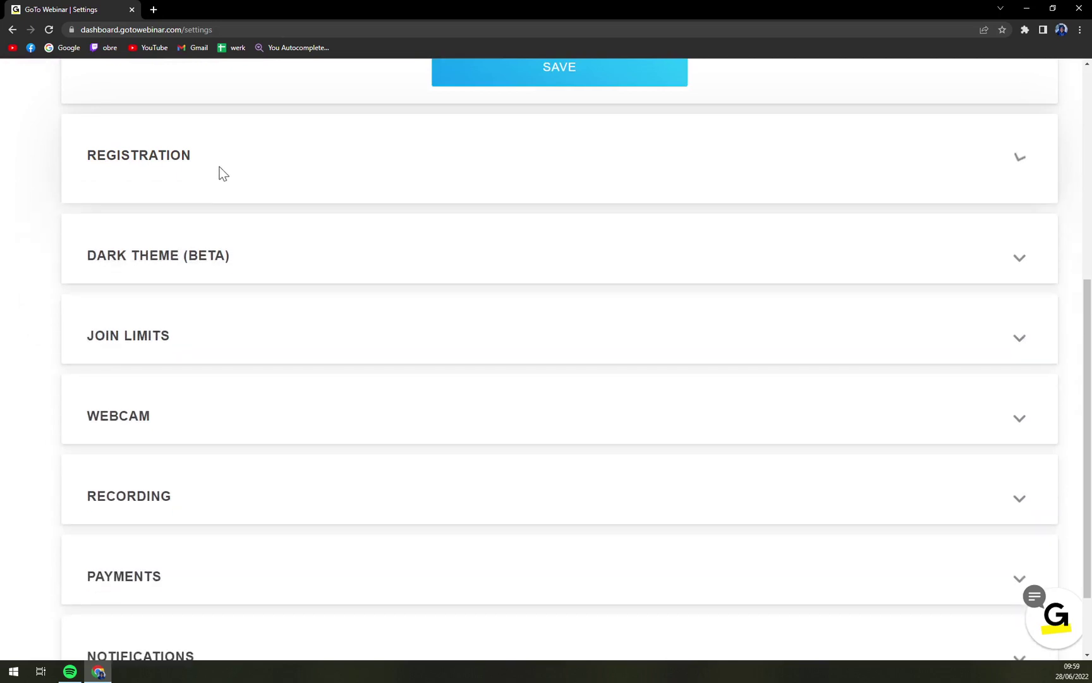
click(200, 253)
click(200, 253)
scroll(190, 276, down, 1)
click(229, 185)
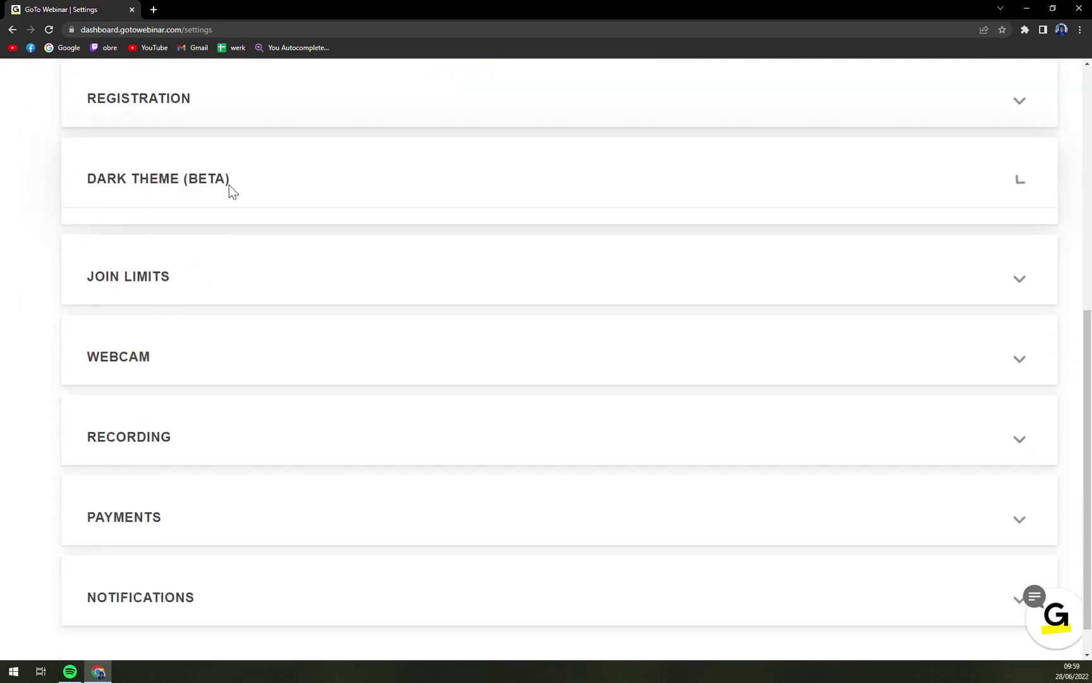
click(1001, 270)
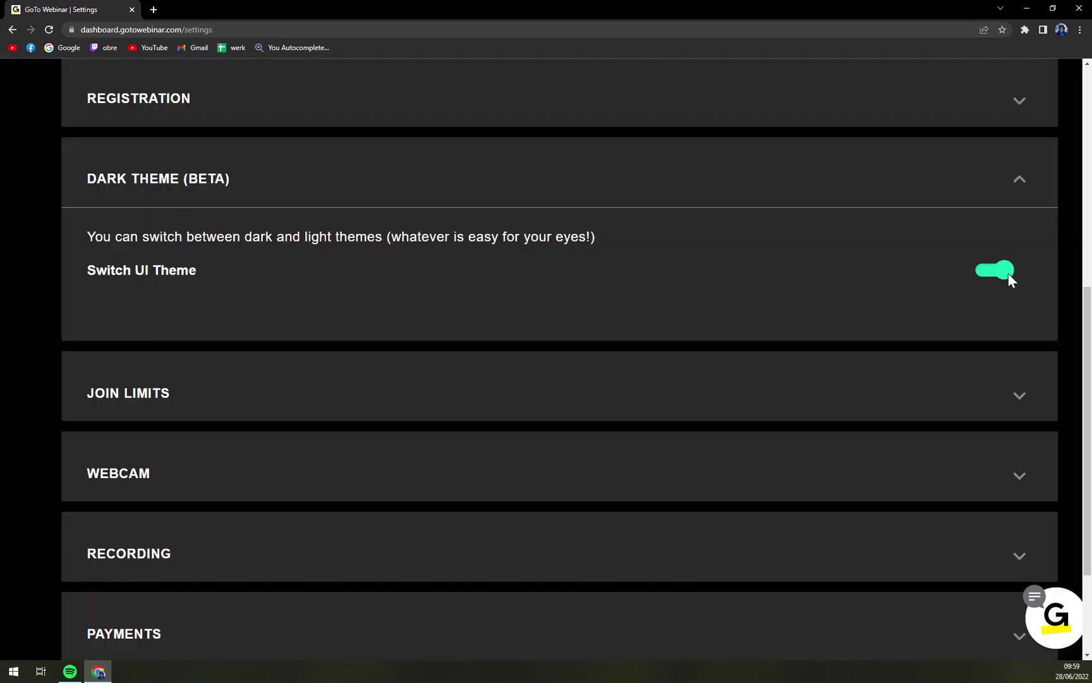
scroll(388, 376, up, 9)
scroll(364, 395, down, 5)
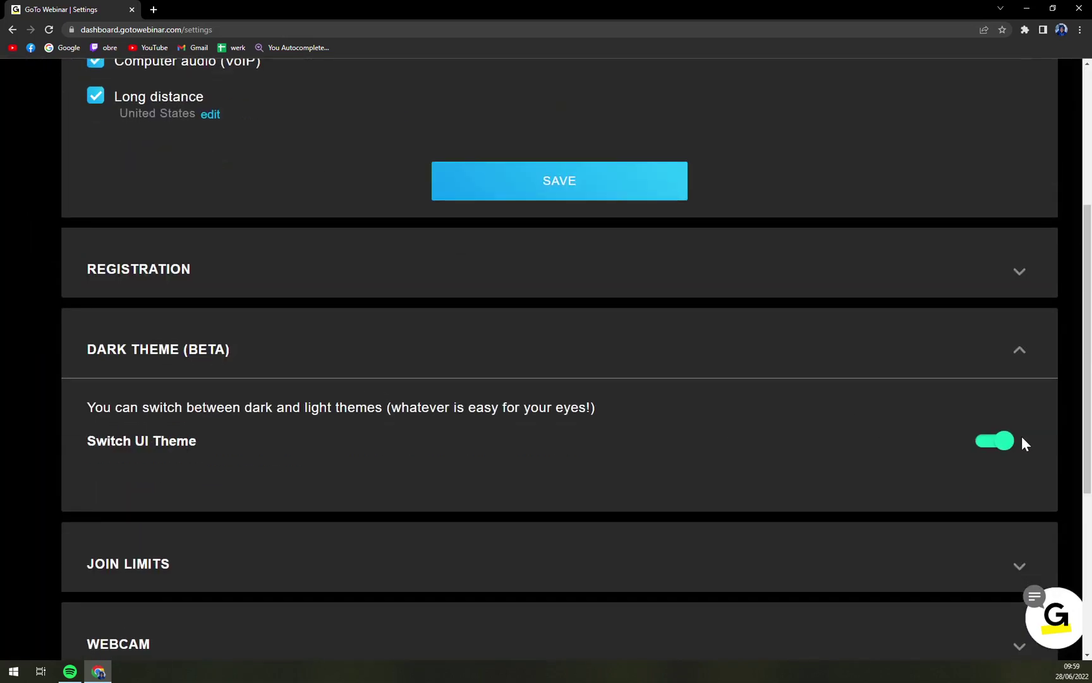
click(1004, 441)
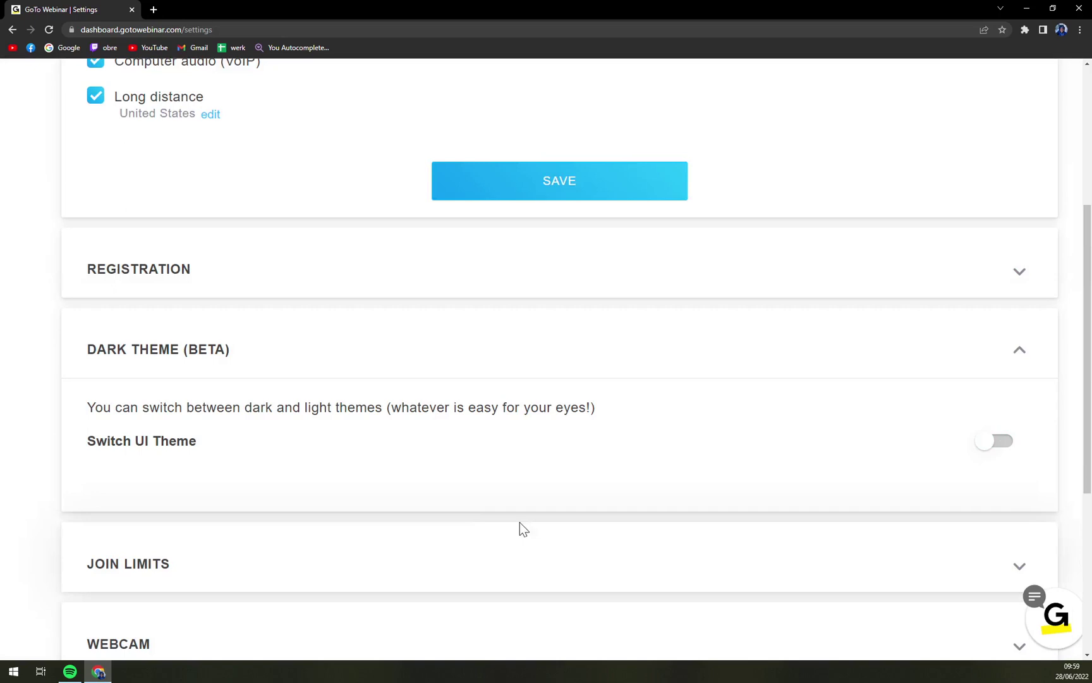
scroll(411, 436, down, 1)
click(275, 310)
Expand the Join Limits, Webcam, Recording, Payments and Notifications settings, then scroll back up.
click(206, 390)
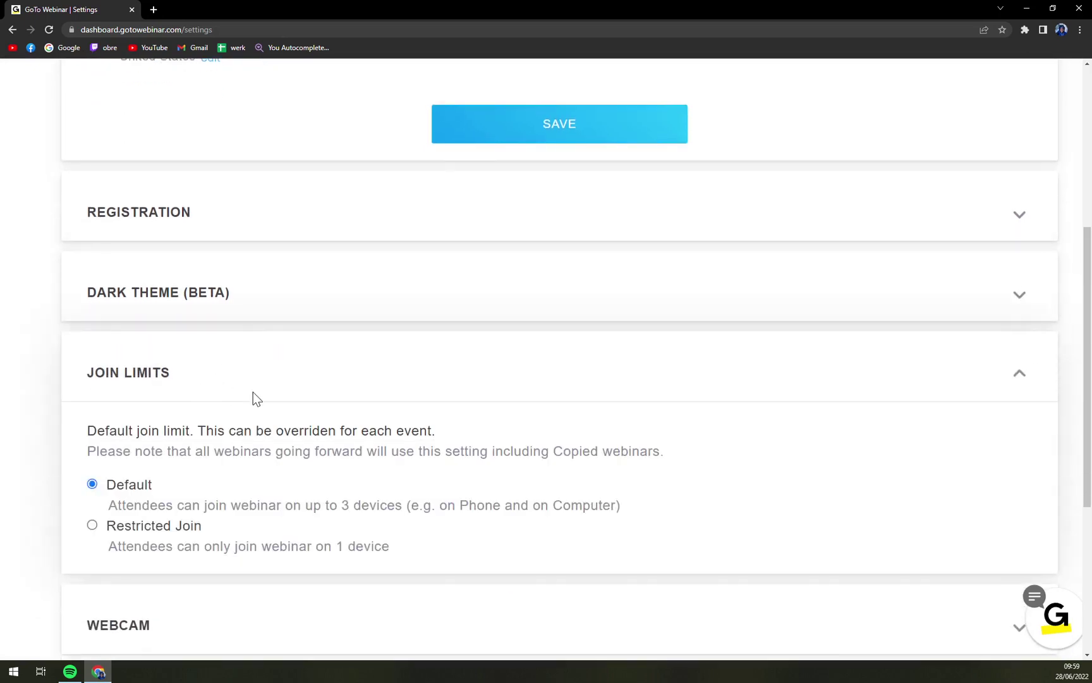
scroll(253, 392, down, 4)
click(160, 410)
scroll(151, 421, down, 2)
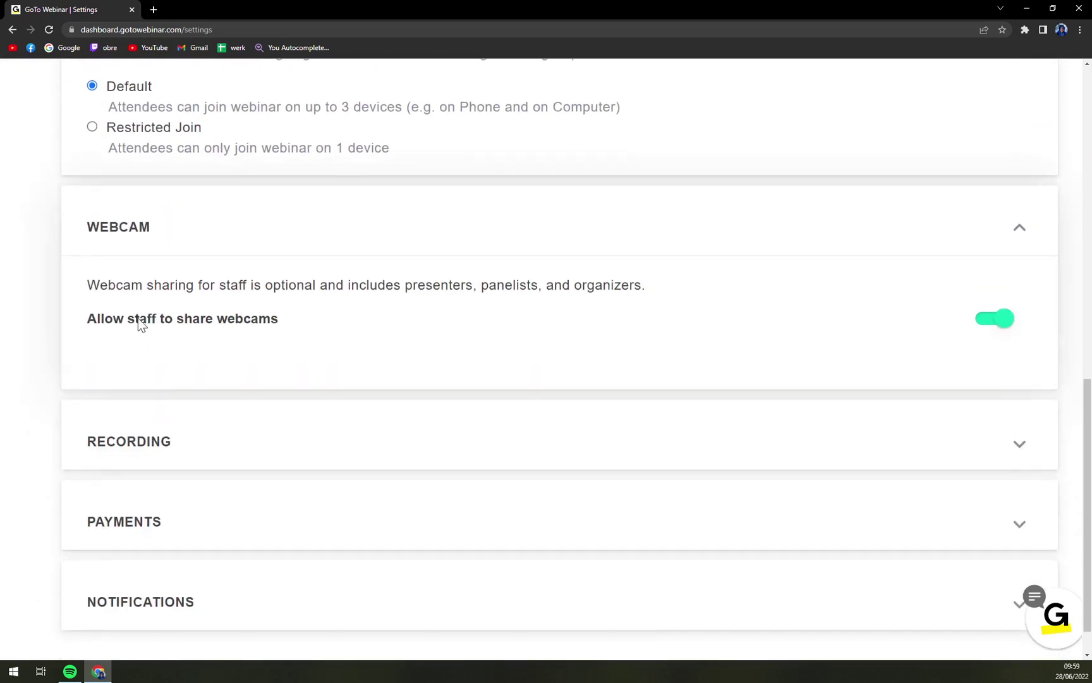
click(189, 429)
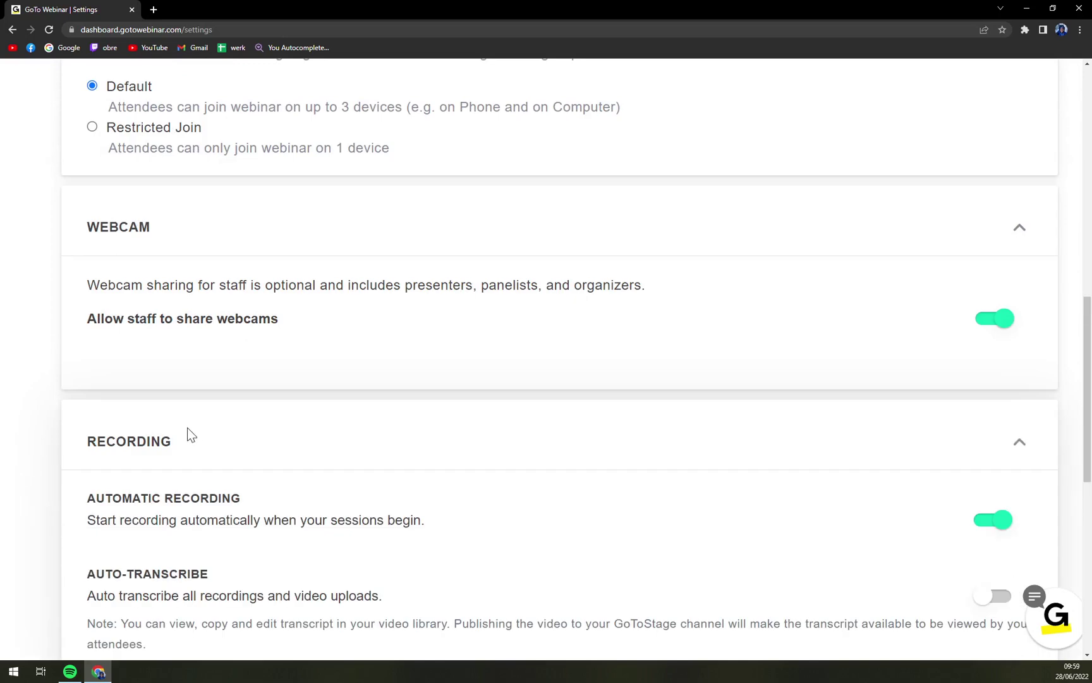
scroll(187, 427, down, 5)
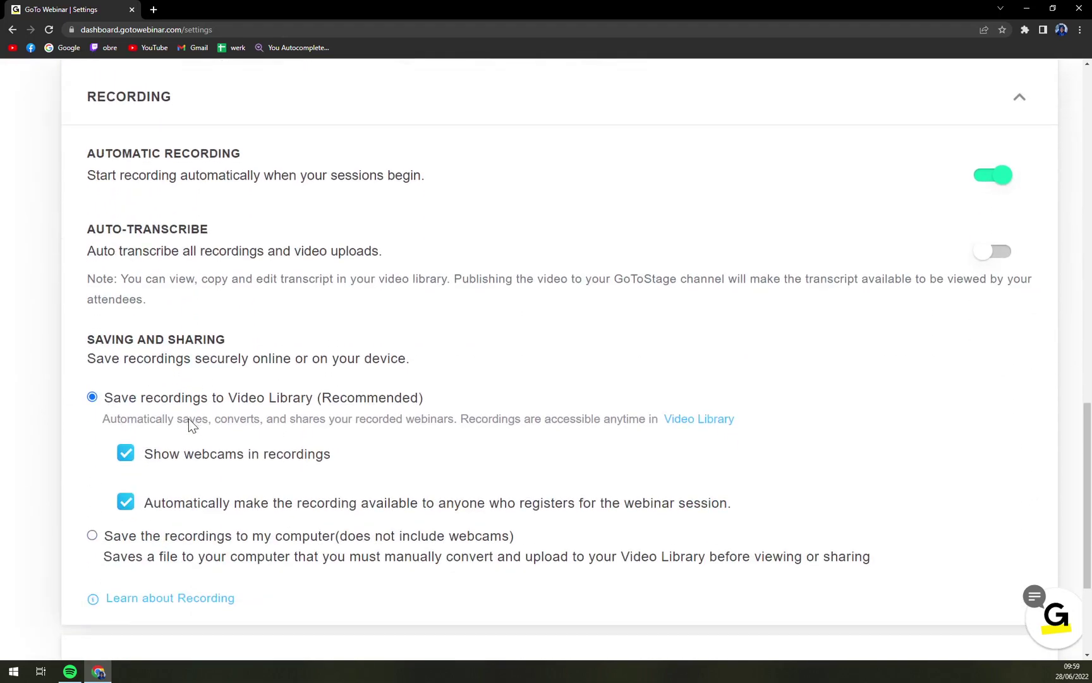
scroll(189, 421, down, 1)
scroll(171, 455, up, 2)
scroll(169, 436, down, 4)
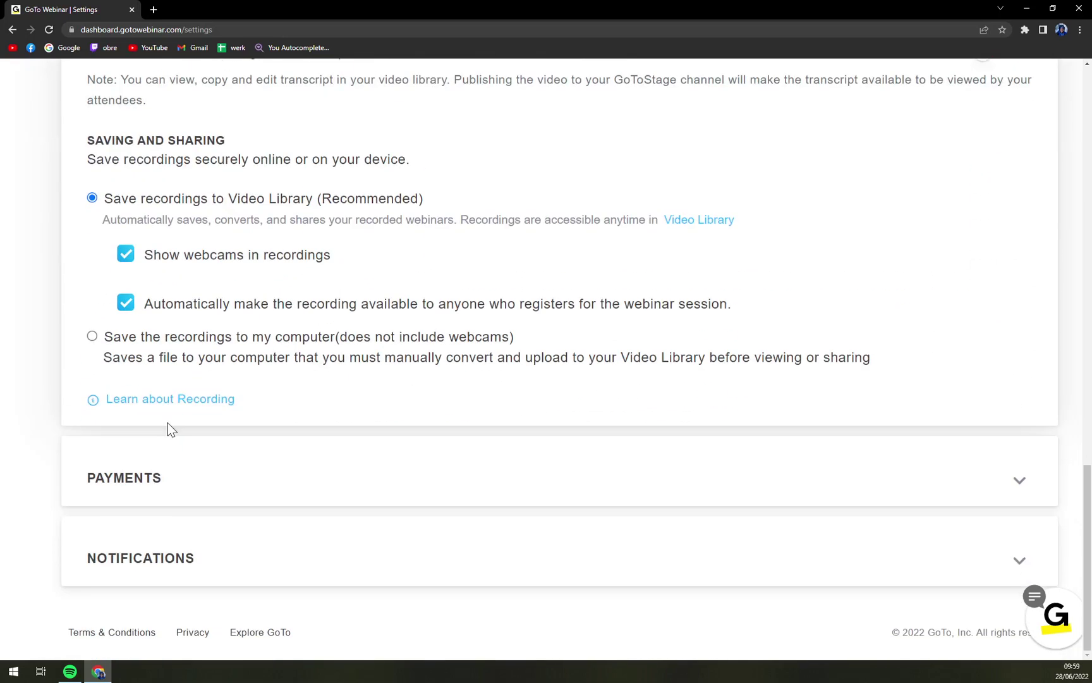
click(139, 471)
scroll(207, 487, down, 2)
click(253, 569)
scroll(249, 569, down, 4)
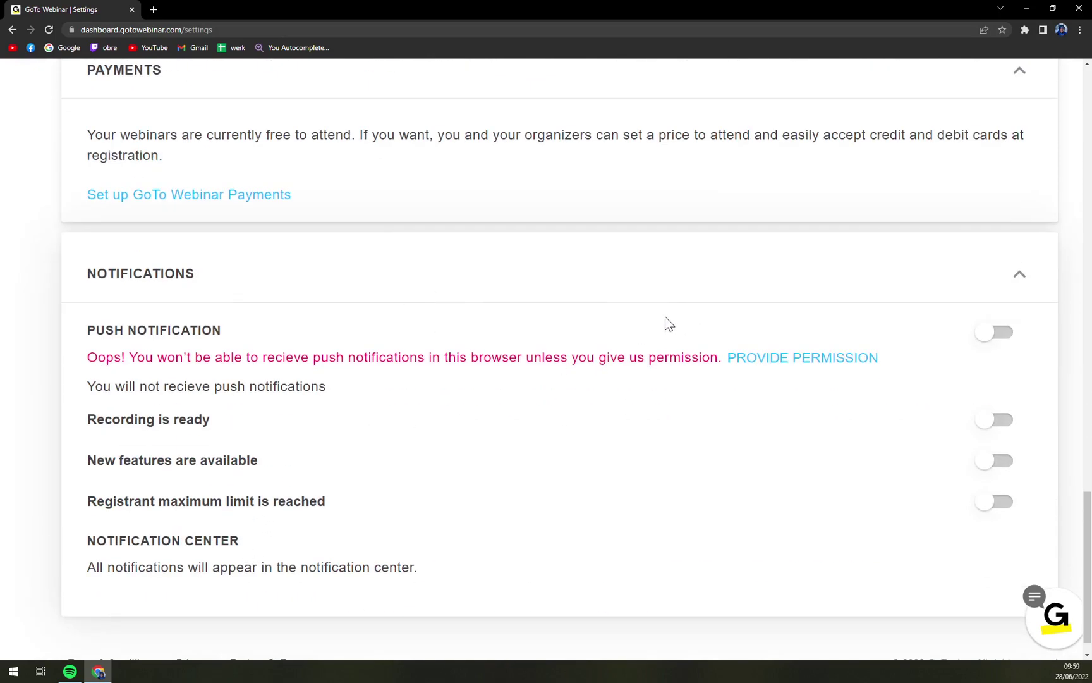
scroll(575, 548, up, 20)
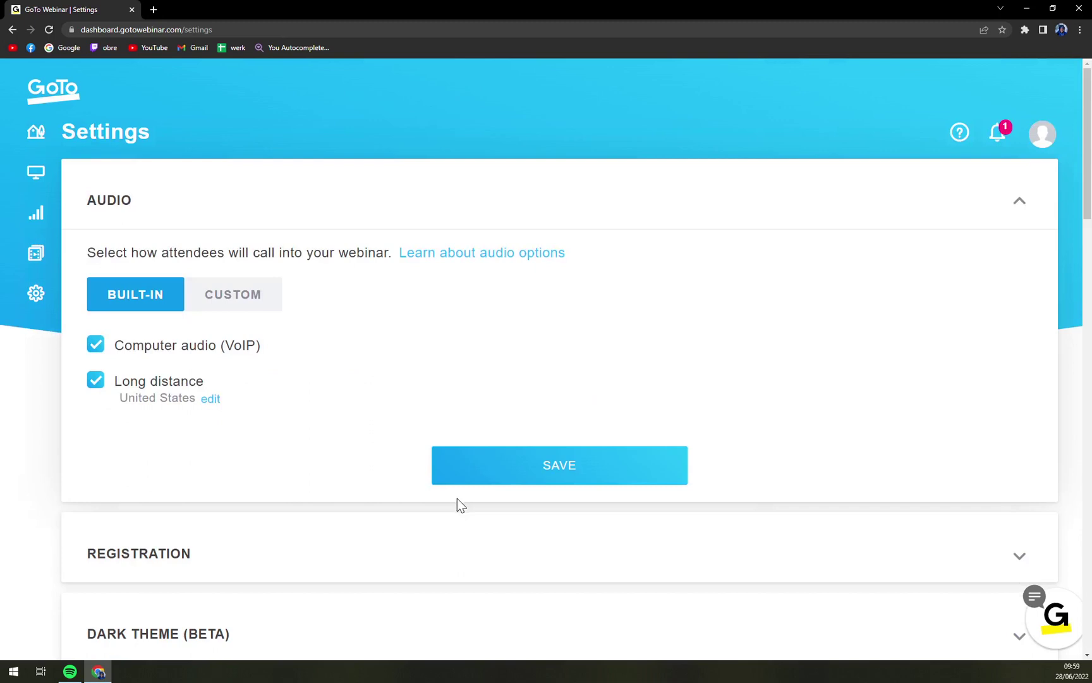
From Manage Channels, create a public channel named NEW CHANNEL without adding a picture.
click(34, 180)
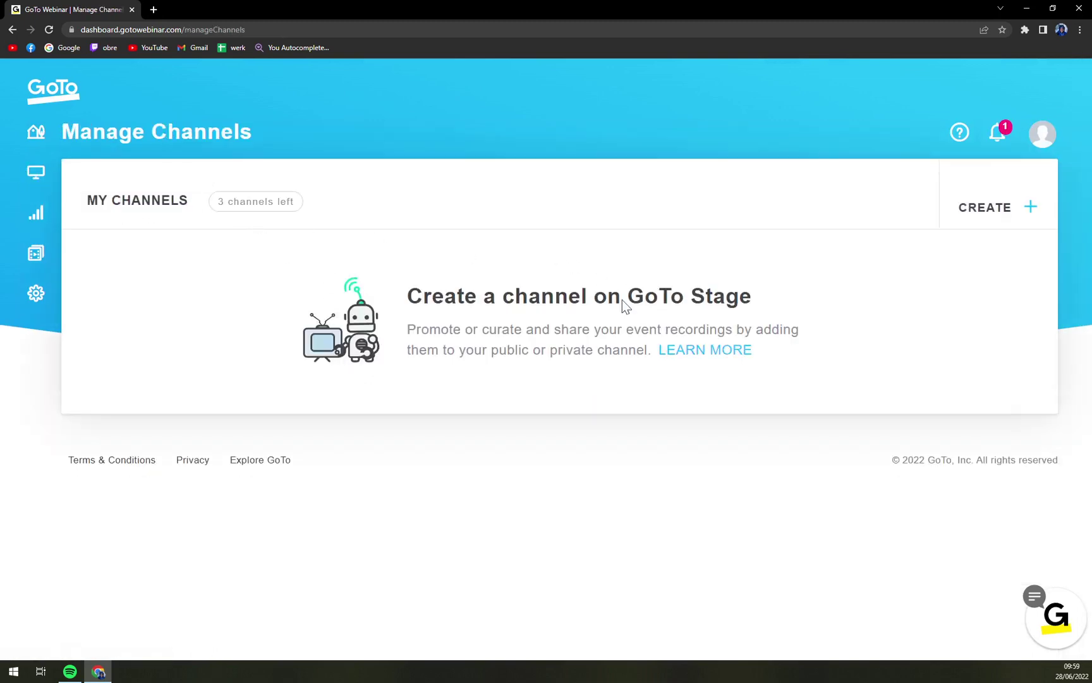
click(988, 215)
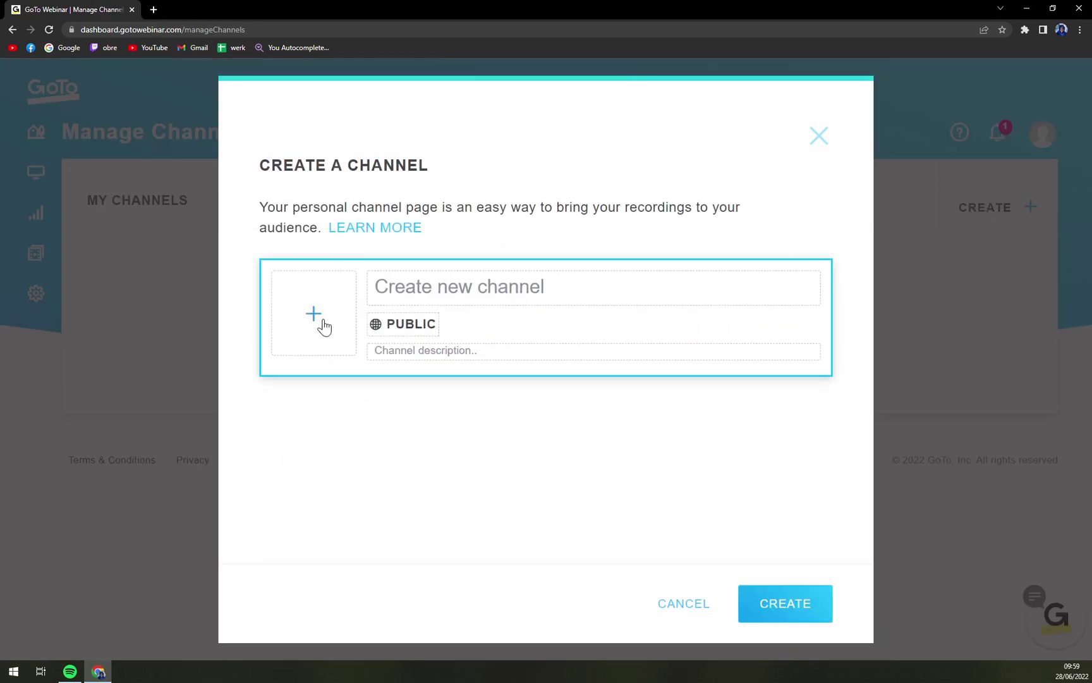
click(309, 351)
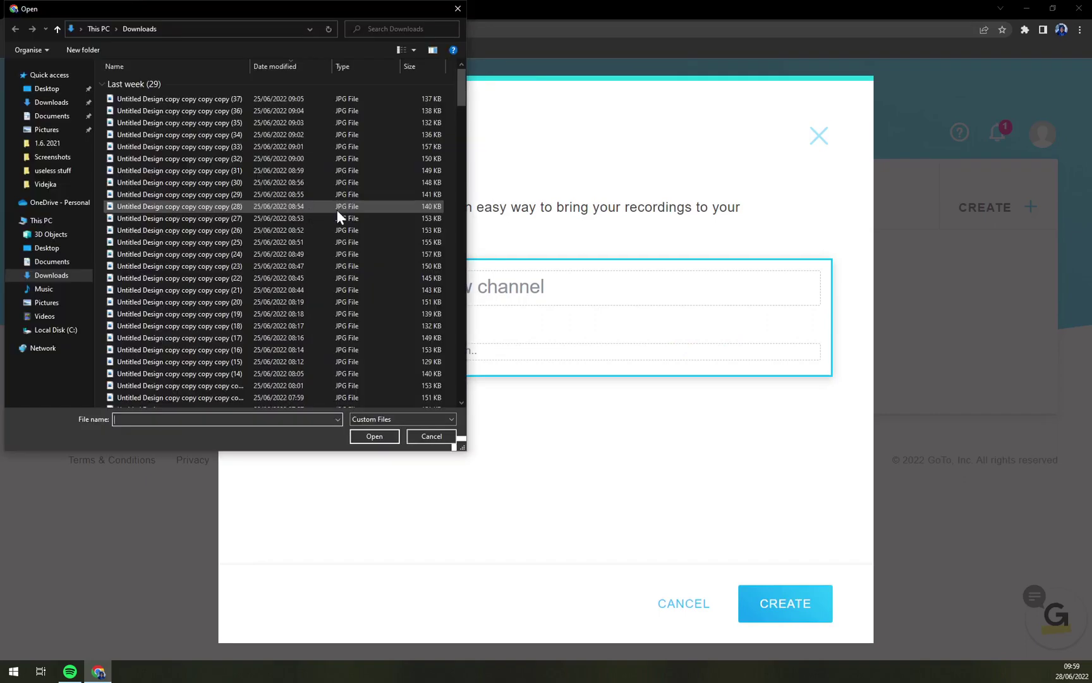
click(457, 9)
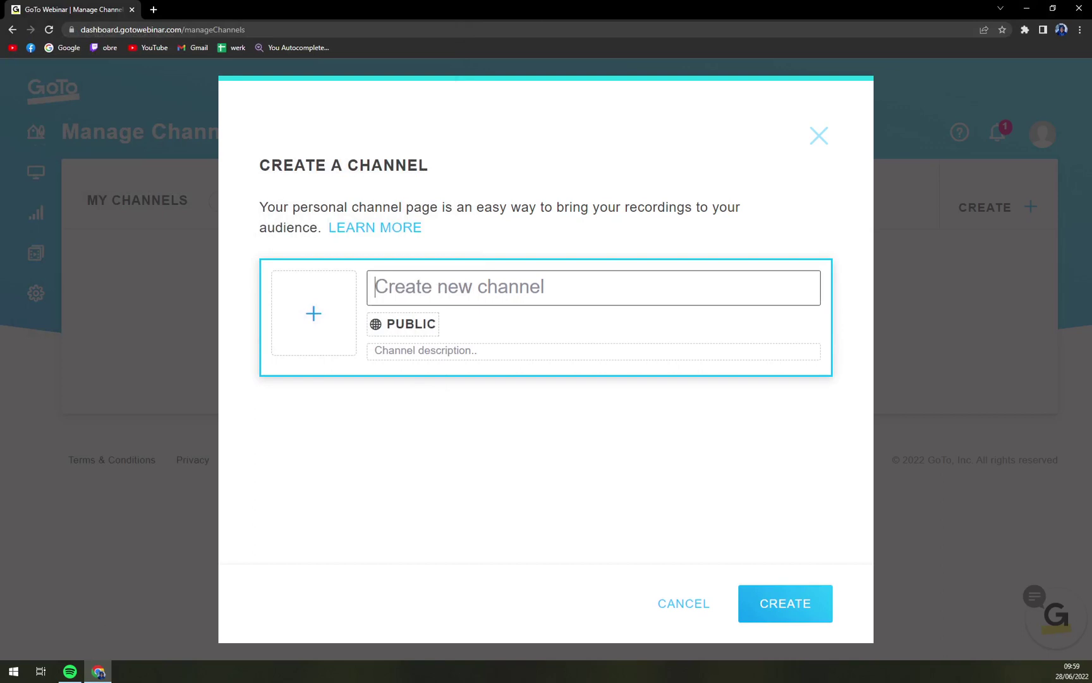
text(NEW)
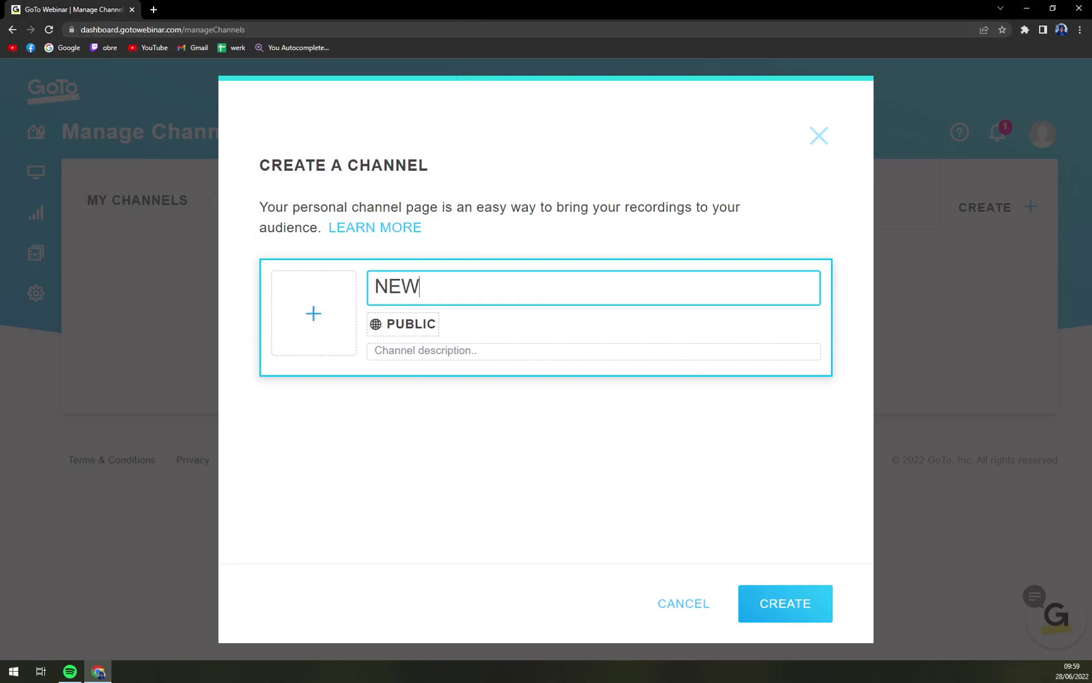
text( CHANNEL)
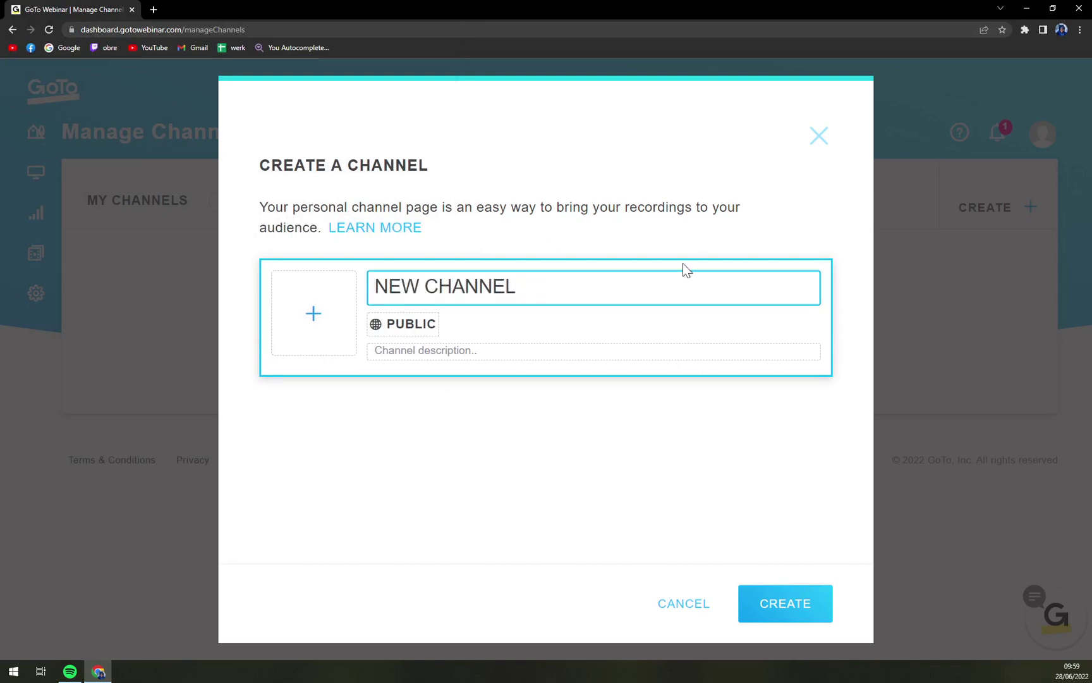
click(466, 355)
click(790, 603)
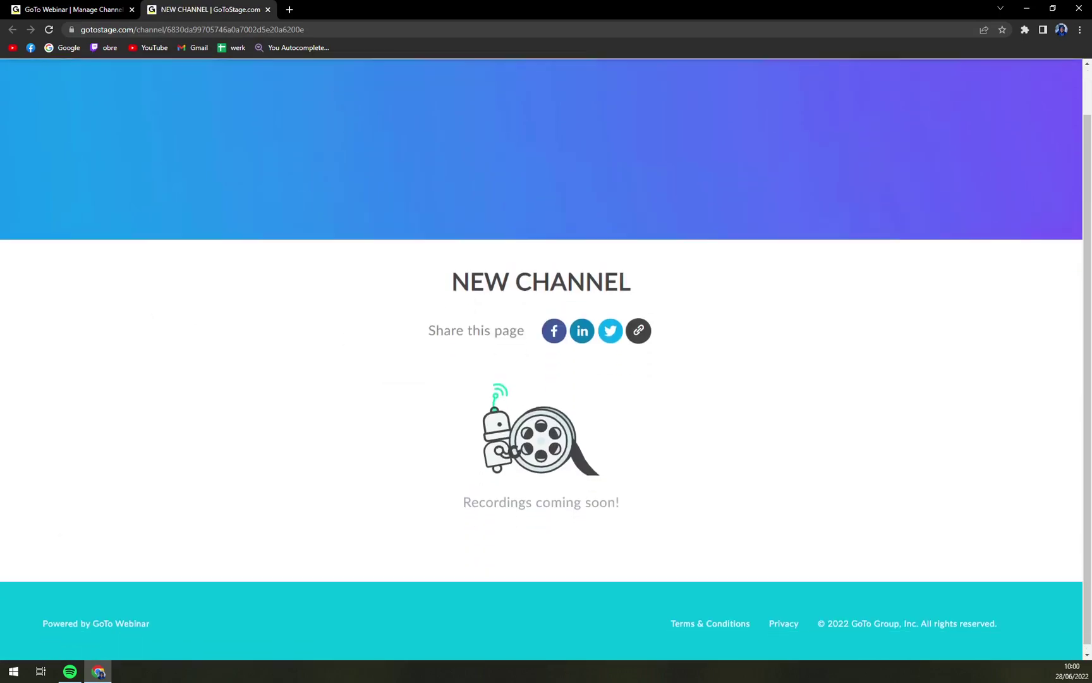
Scroll the NEW CHANNEL Stage page, reopen it from Manage Channels, then close the extra tab.
scroll(547, 354, up, 1)
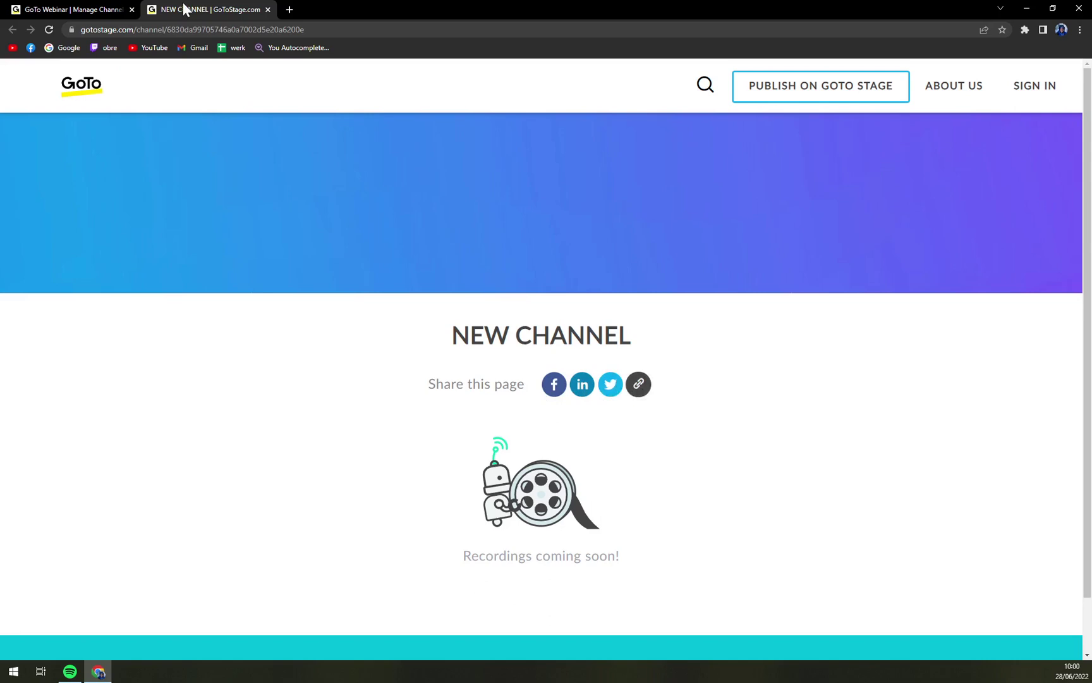
click(96, 7)
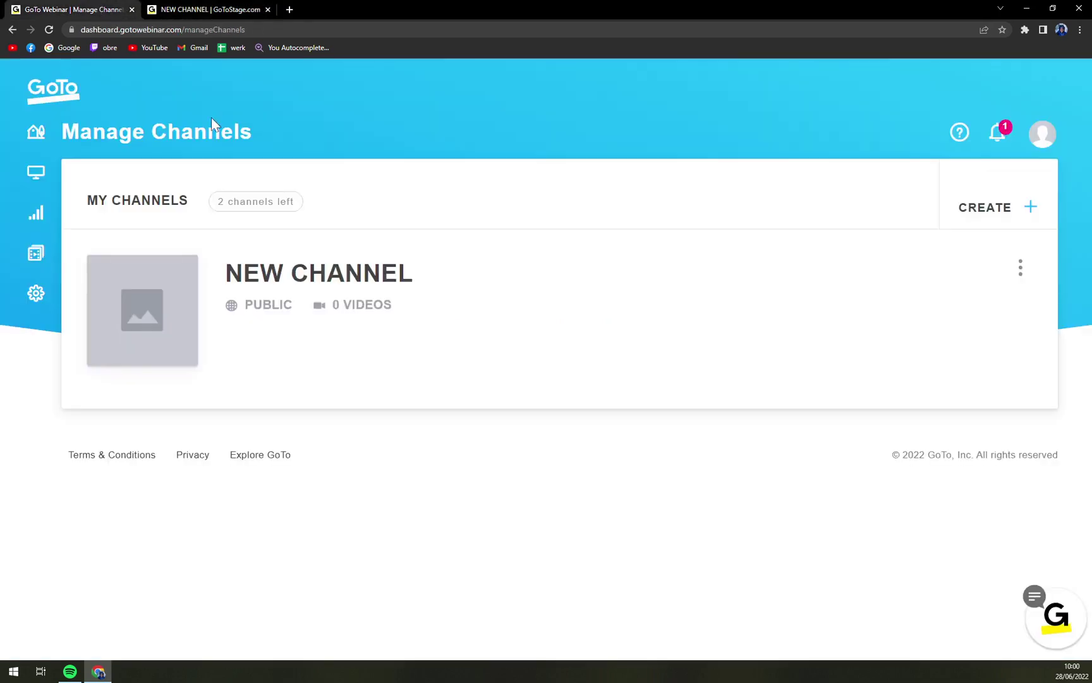
click(499, 322)
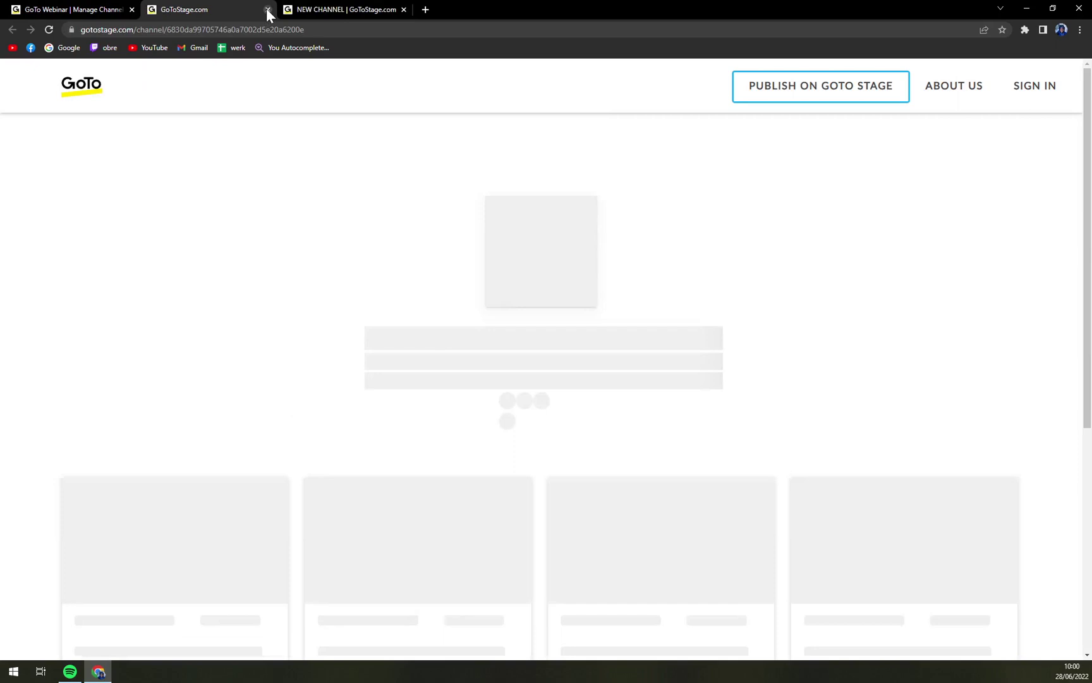
click(267, 10)
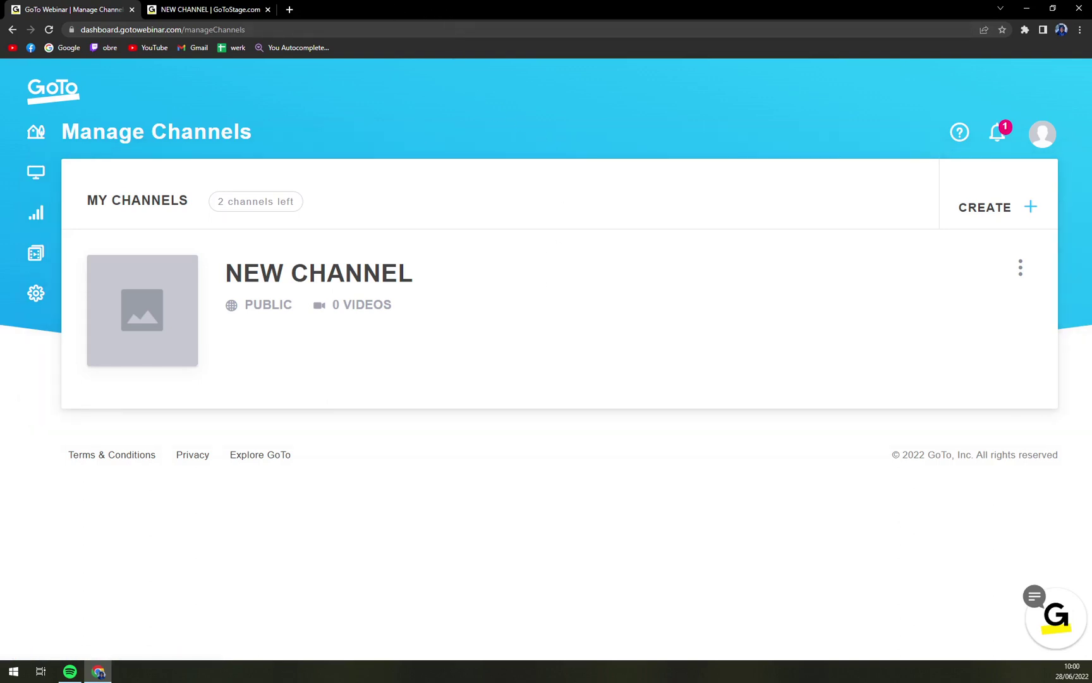
click(1055, 143)
click(1054, 142)
click(1054, 142)
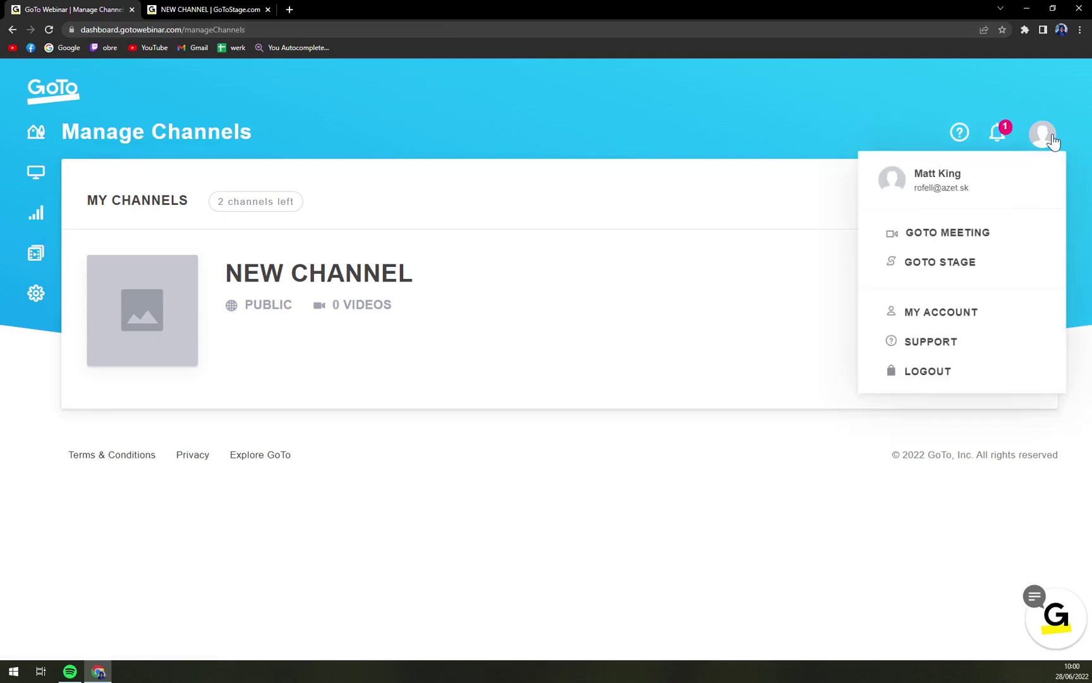
click(1053, 141)
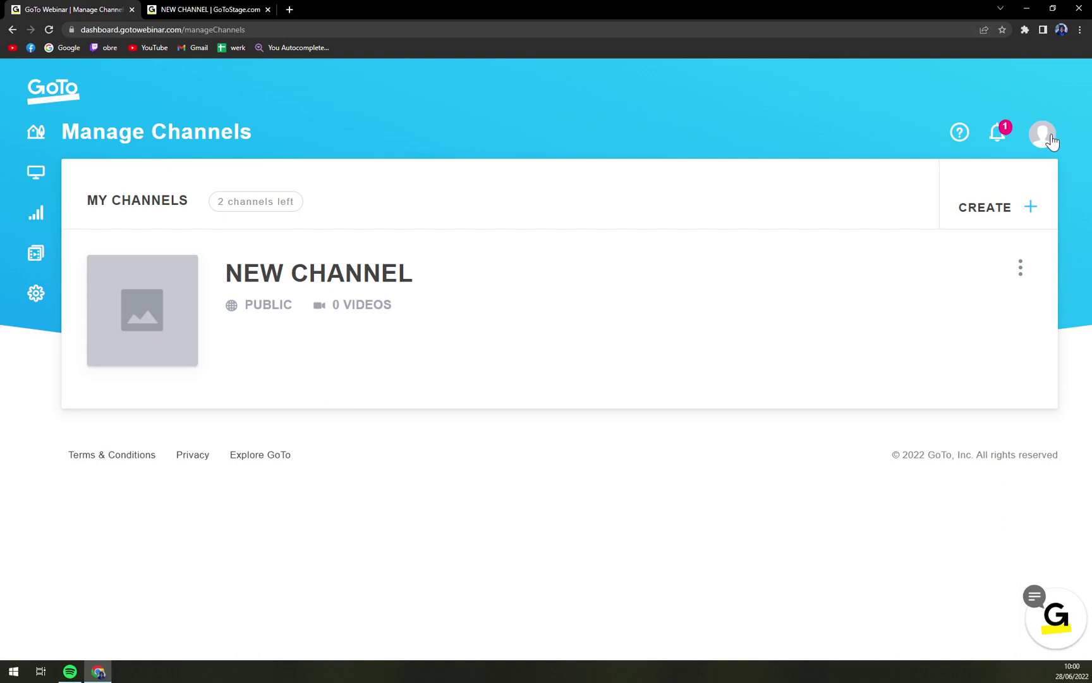
click(1051, 141)
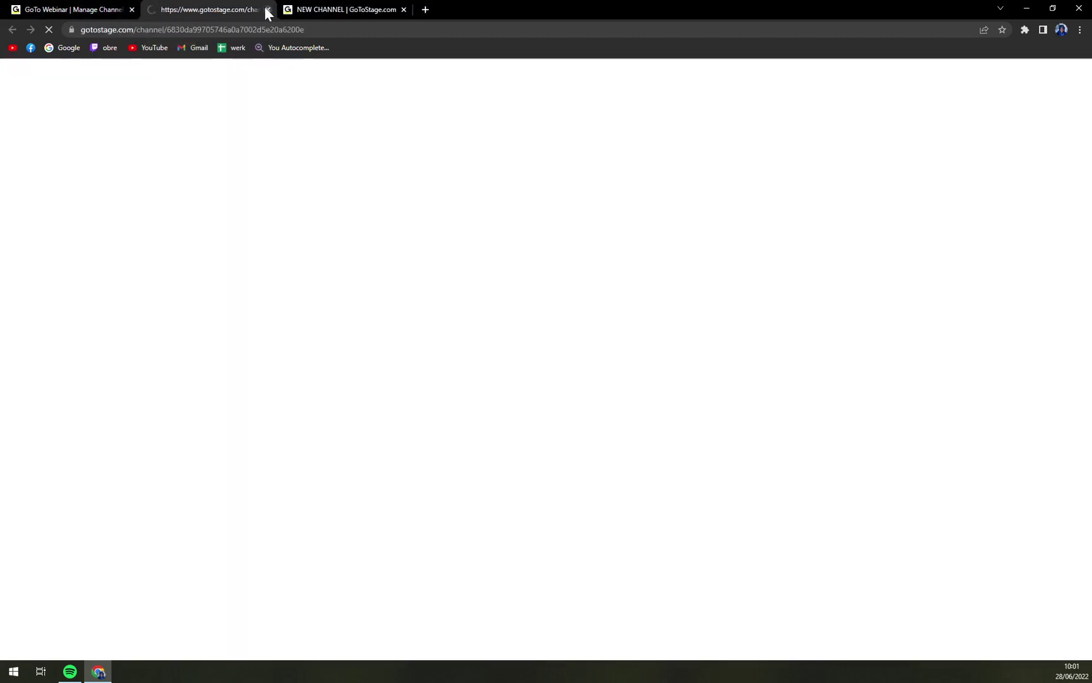
click(267, 9)
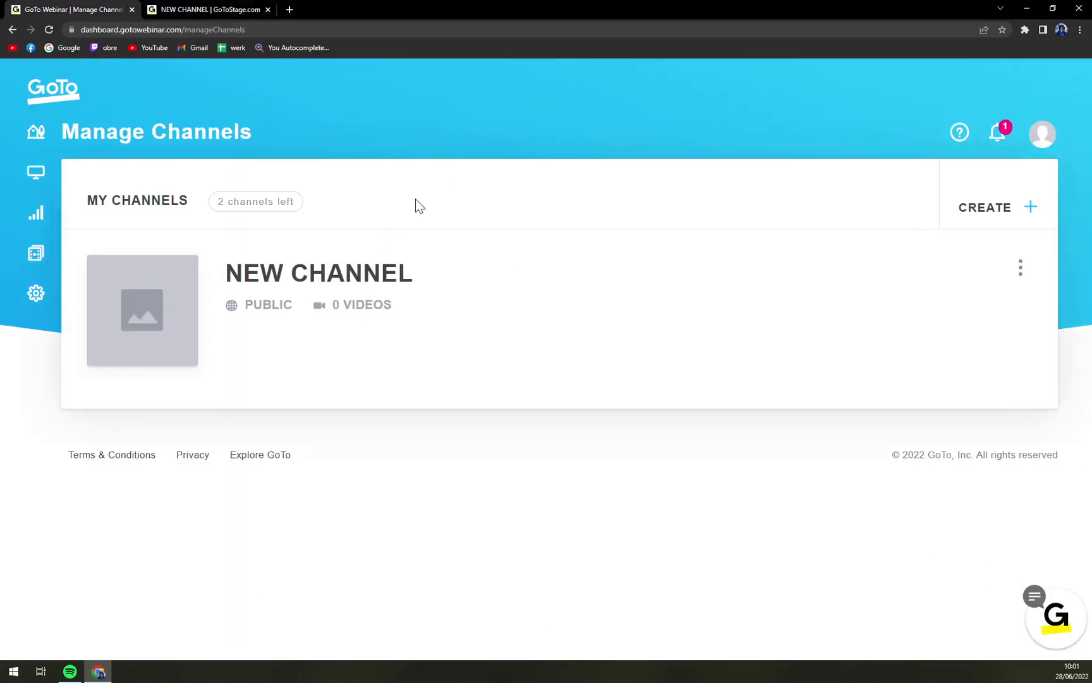